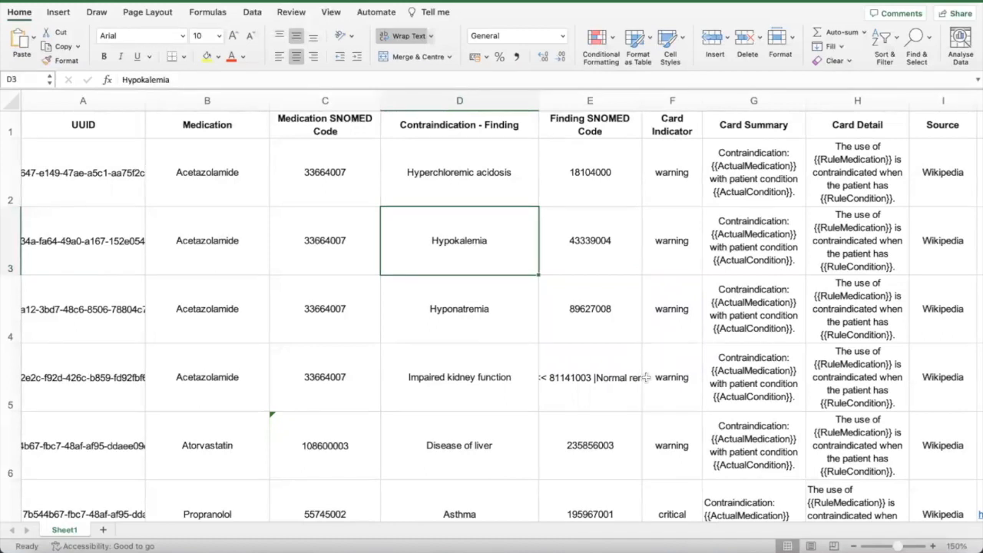
Examine the contraindication rules sheet: medication, finding, their SNOMED codes, card indicator and card summary columns across all rule rows.
left_click(112, 133)
left_click(166, 126)
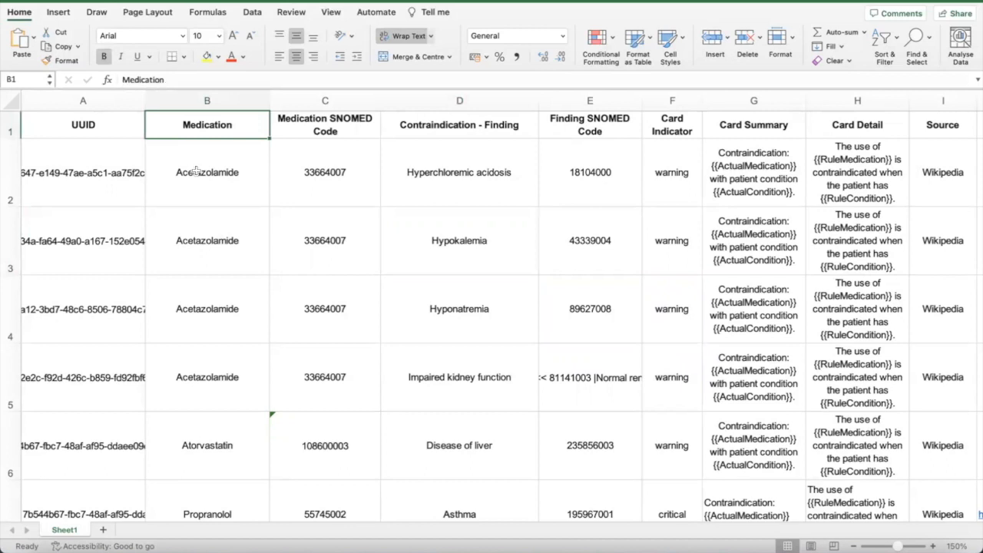
left_click(290, 174)
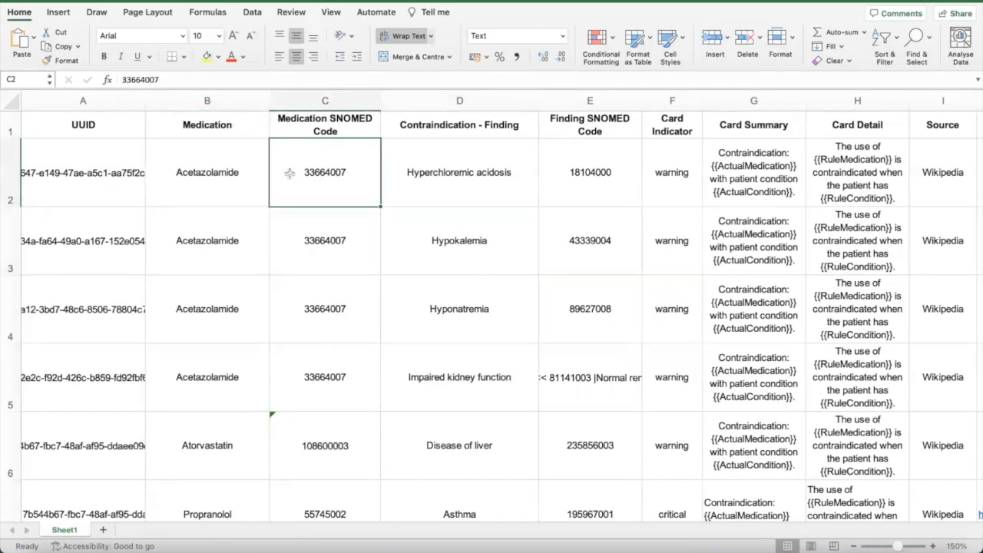
left_click(417, 132)
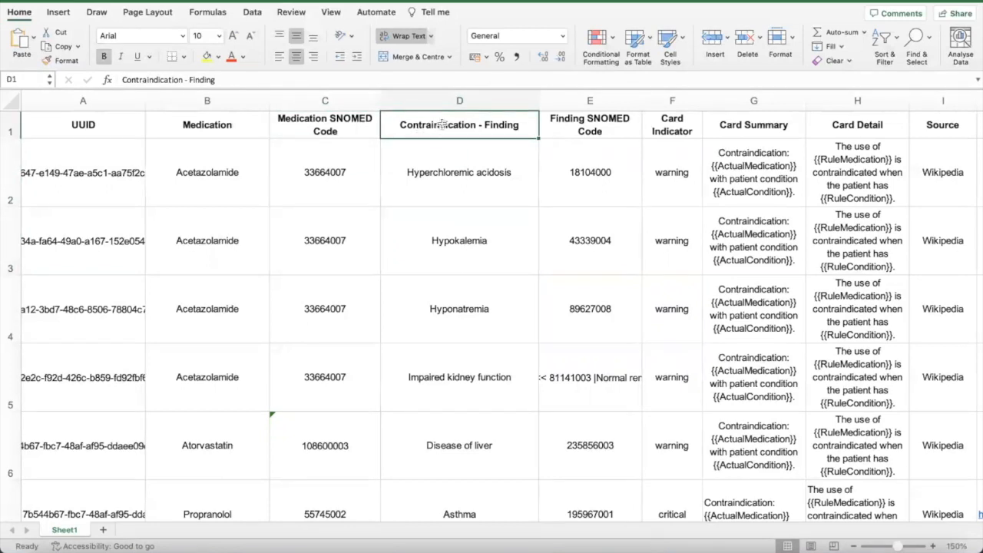
left_click(440, 162)
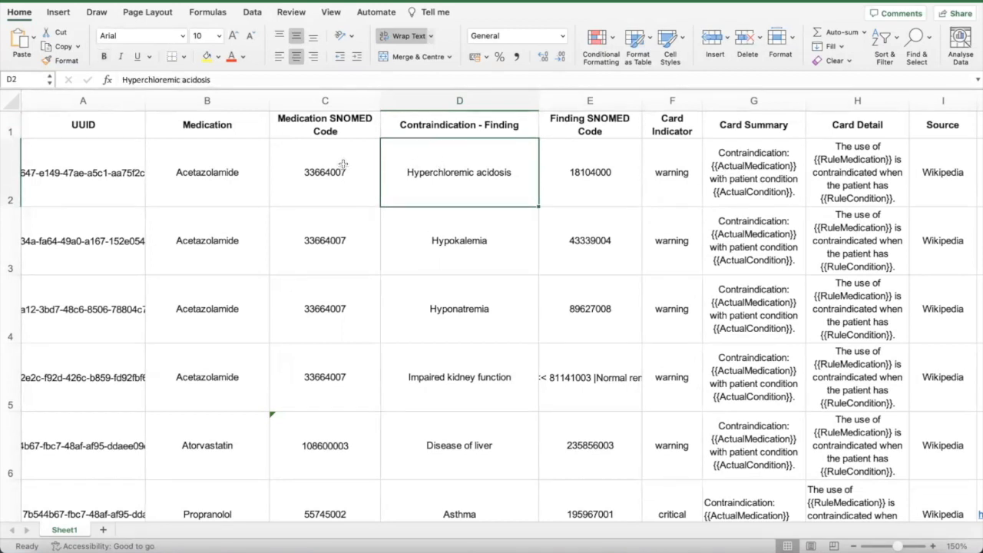
left_click(574, 167)
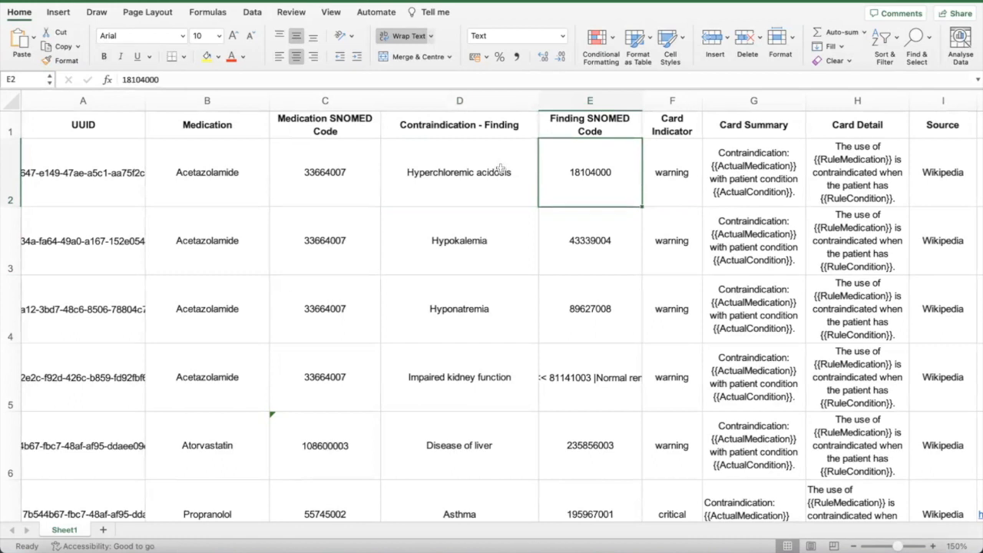
left_click(464, 196)
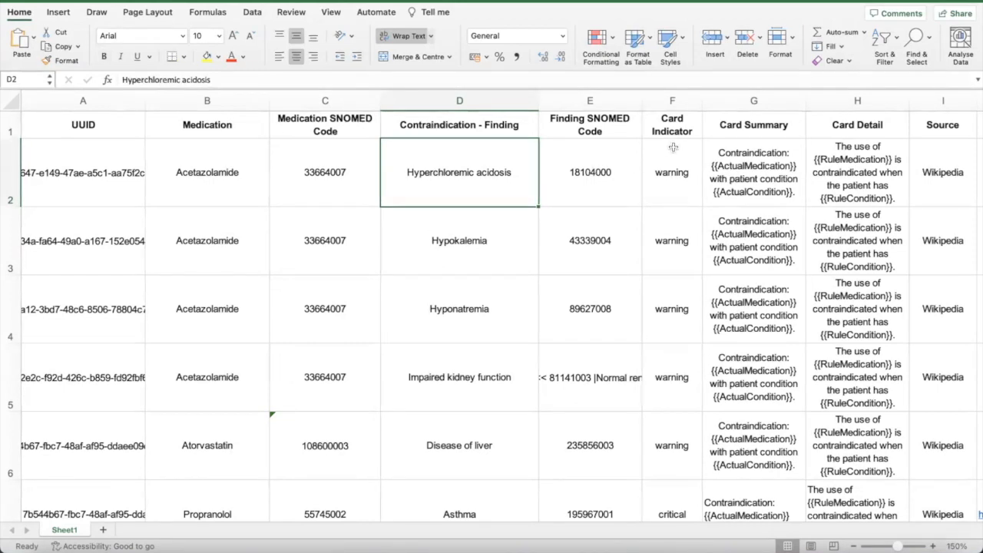
left_click(666, 123)
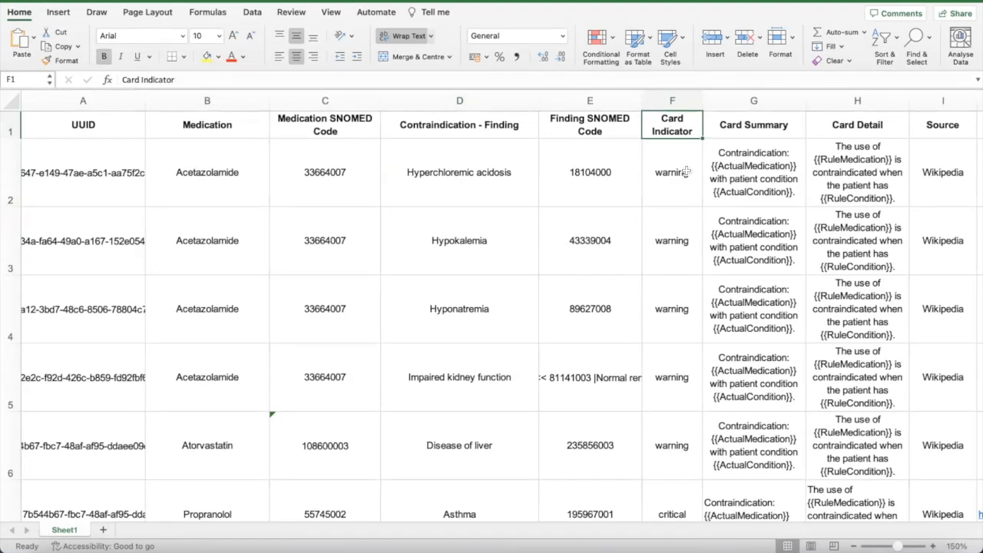
key("Right")
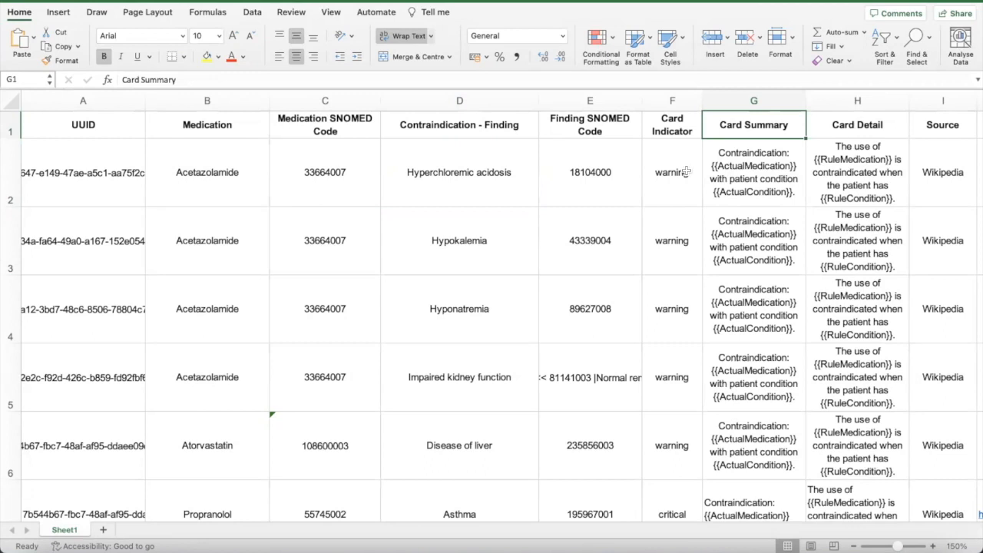
scroll(522, 288, "down", 3)
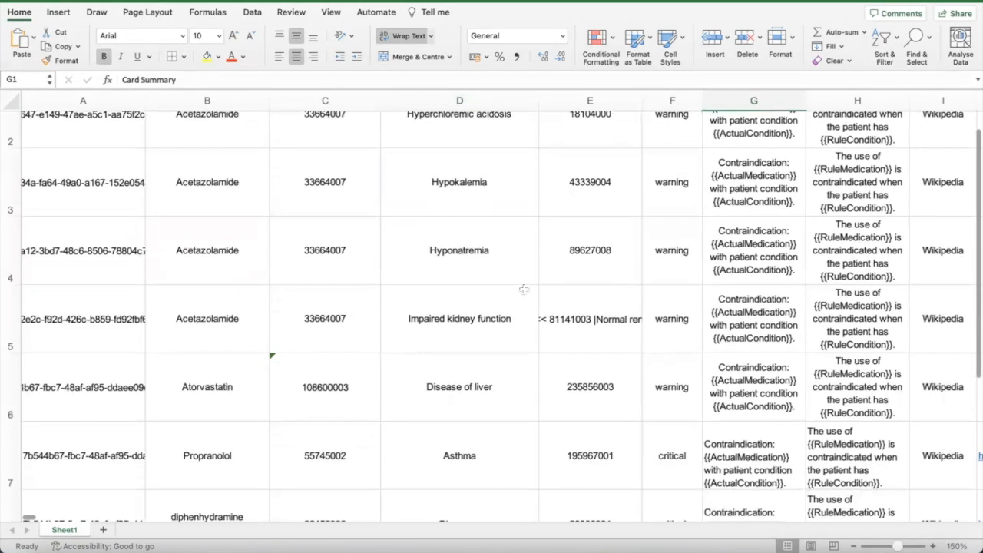
scroll(523, 289, "down", 3)
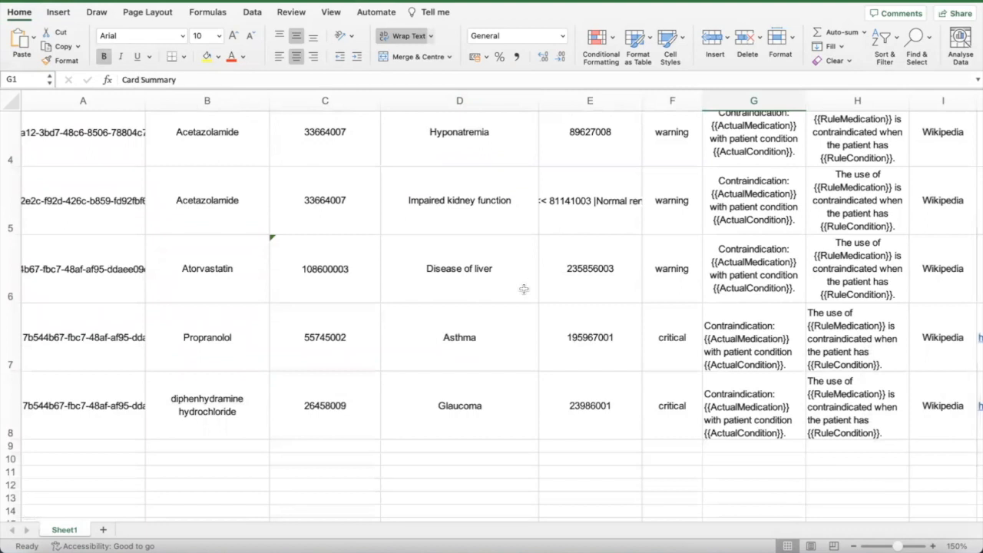
scroll(523, 289, "up", 5)
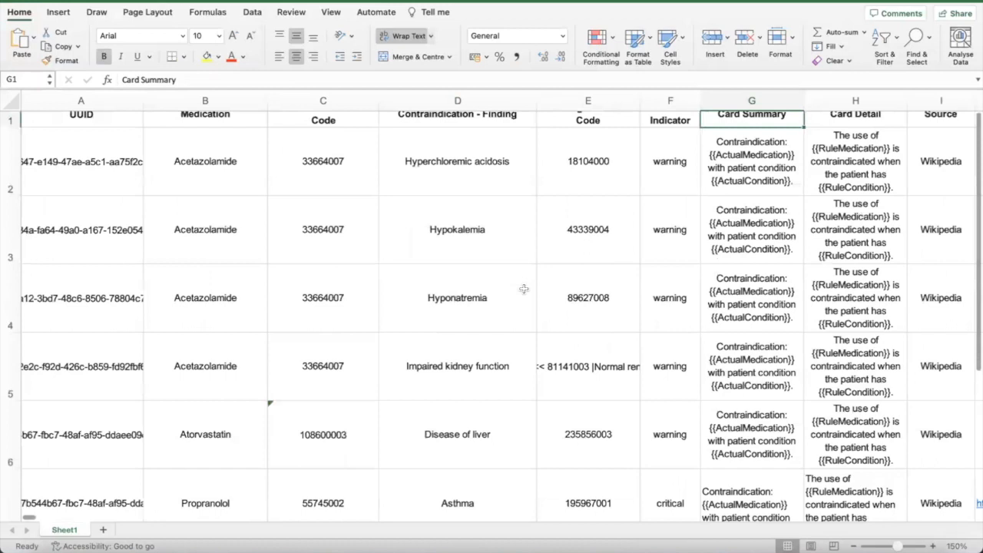
scroll(523, 289, "down", 1)
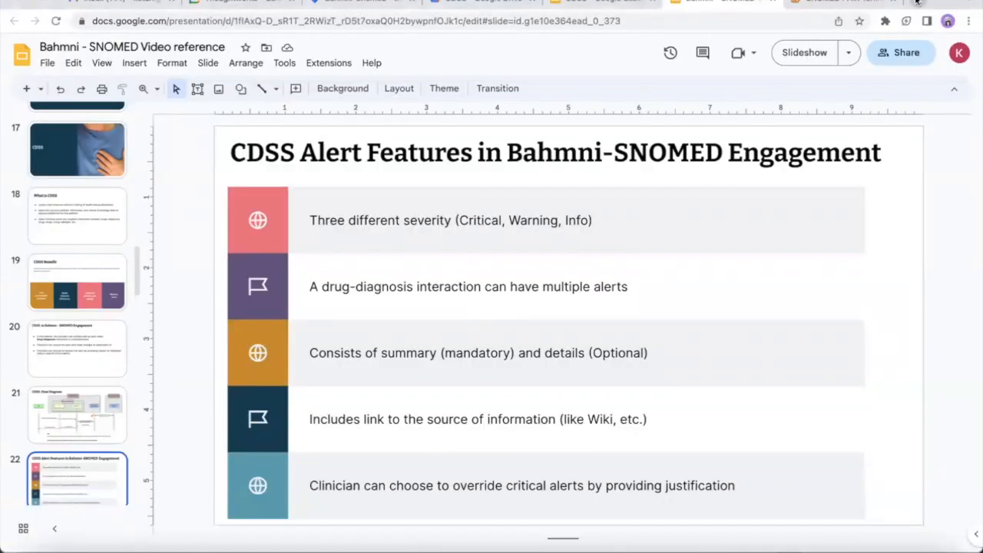
Switch to Chrome and open qa.snomed.mybahmni.in in a new browser tab.
left_click(916, 2)
type("qa")
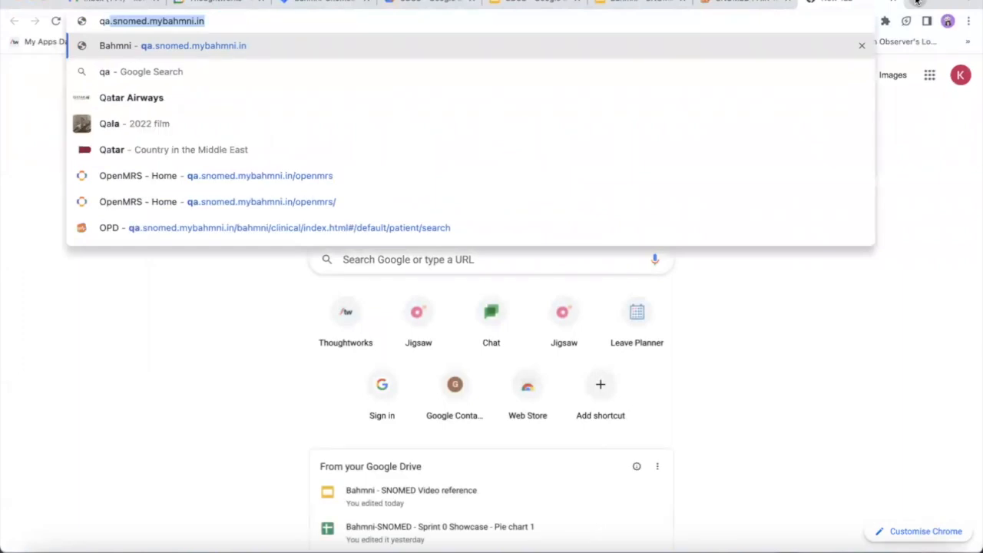
key("Return")
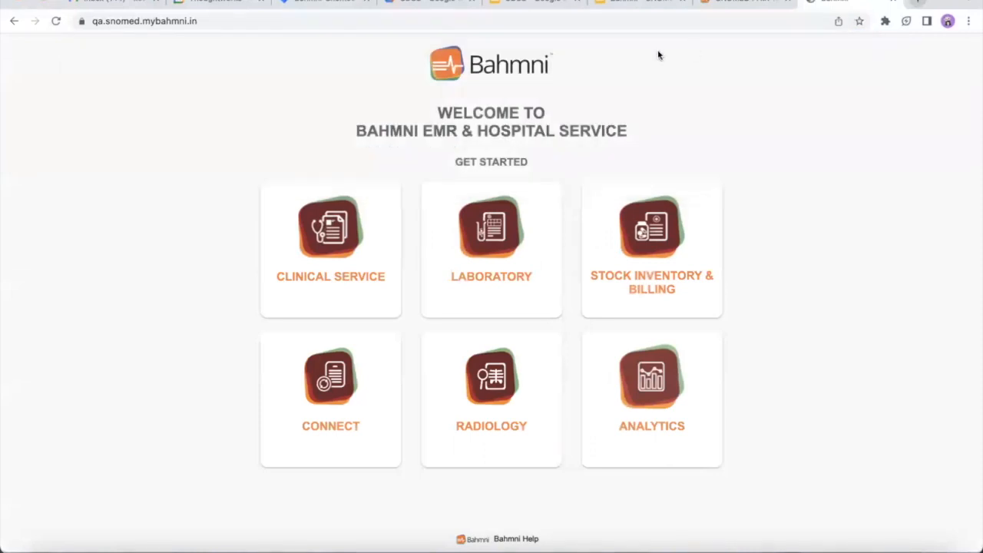
Log in to Bahmni's Clinical Service with the prefilled credentials at the General Ward location, and dismiss the password warning.
left_click(366, 243)
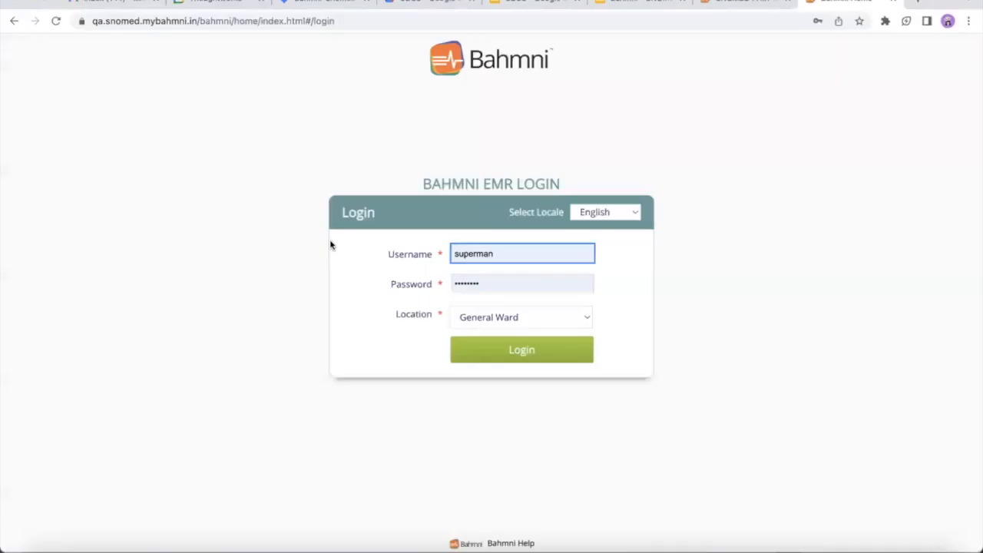
left_click(527, 351)
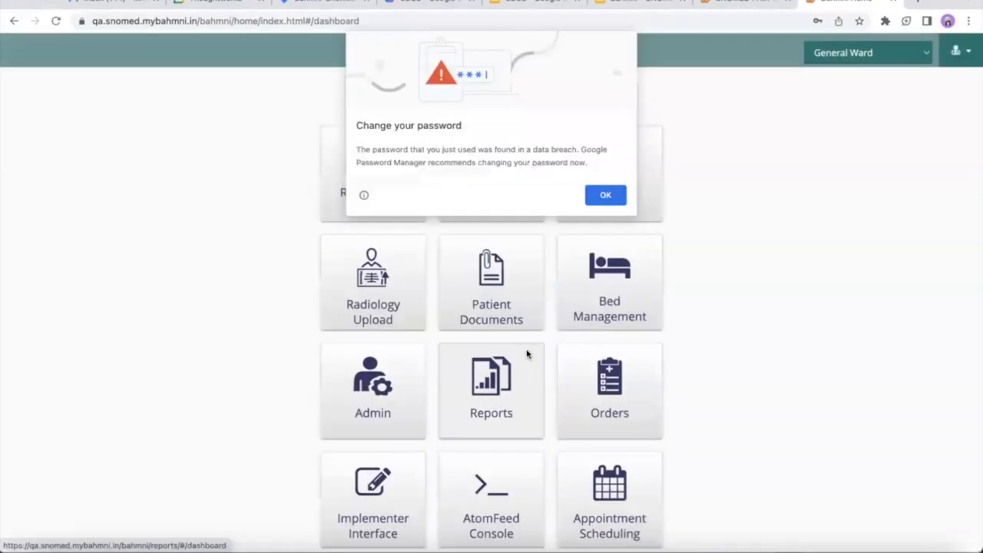
left_click(611, 197)
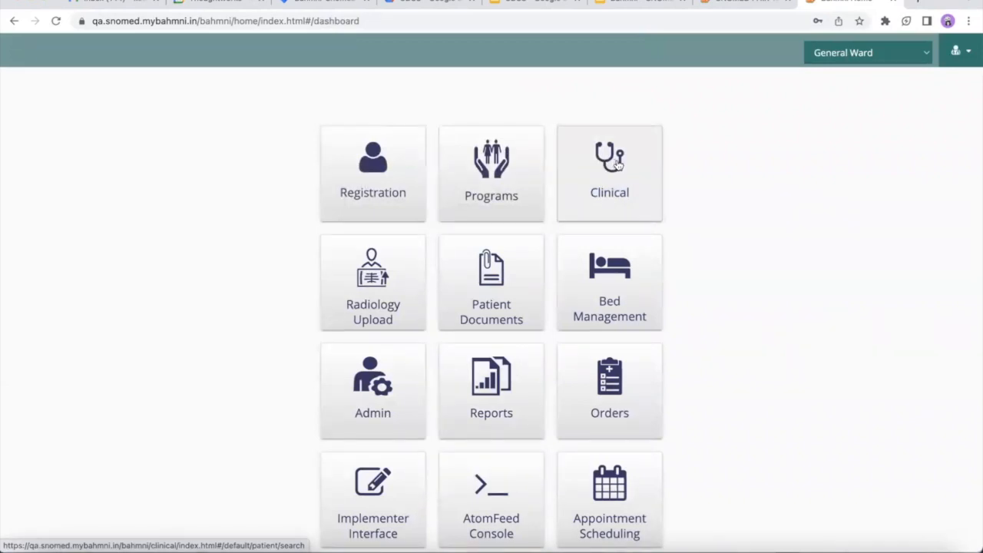
Open the active patient's record in the Clinical module and go to the Diagnoses section of the consultation.
left_click(617, 164)
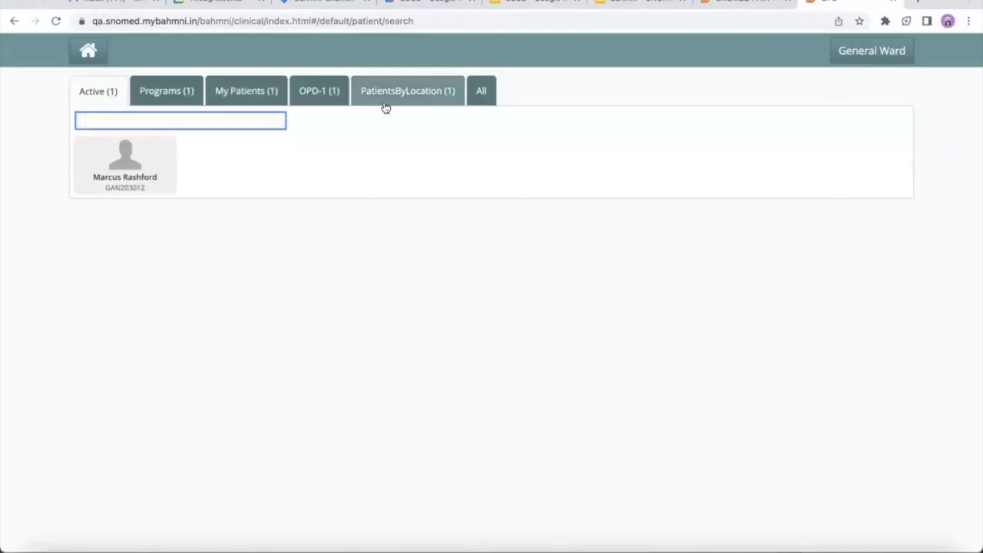
left_click(115, 159)
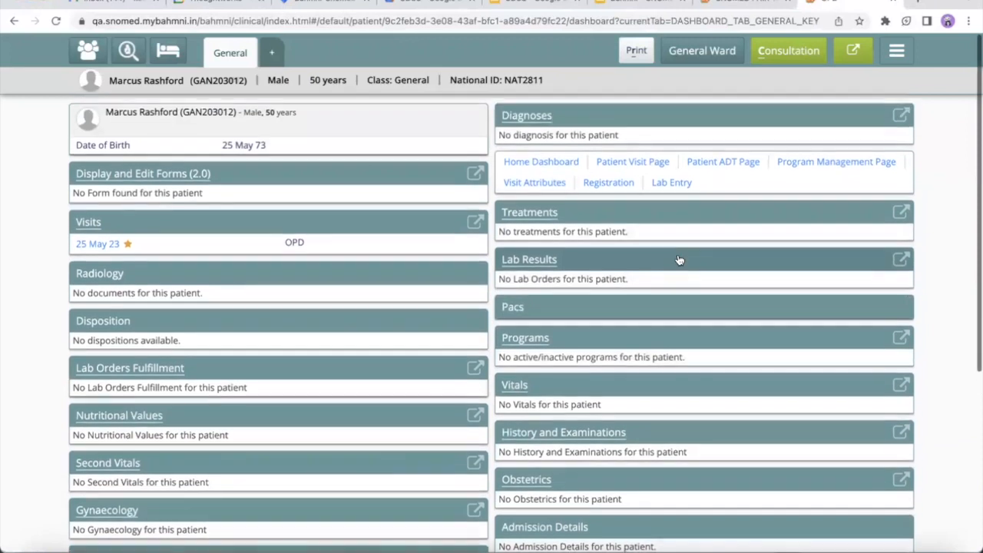
left_click(778, 50)
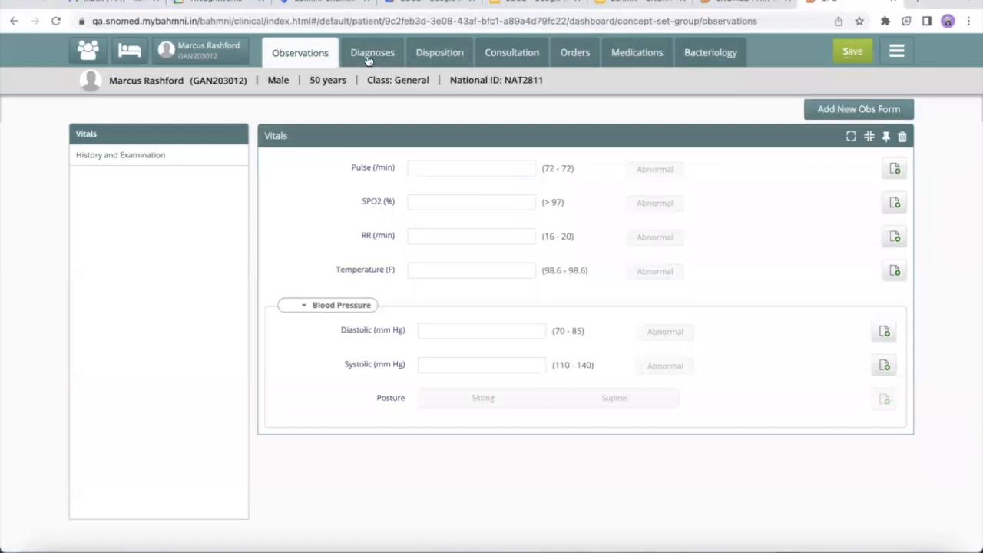
left_click(368, 60)
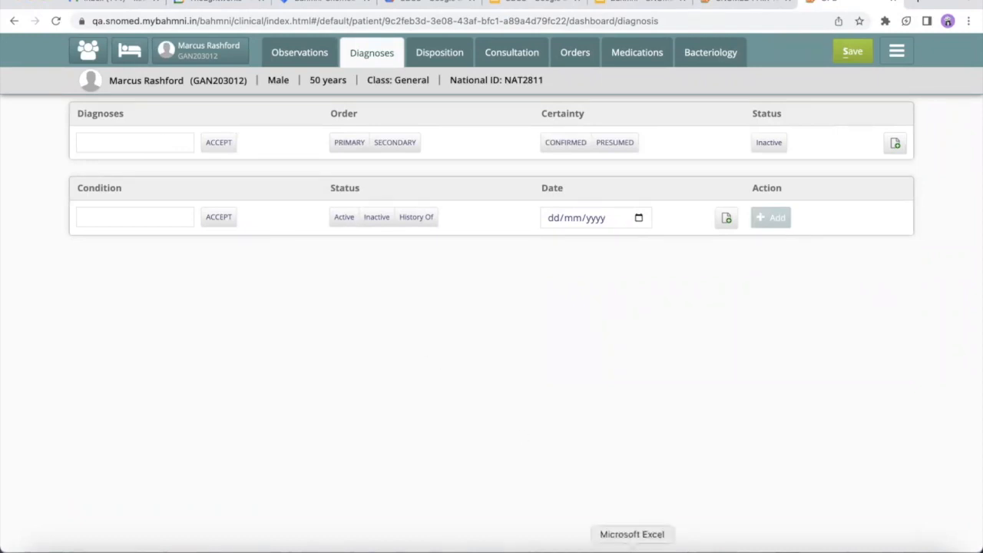
Switch to the Excel rules sheet and copy the finding SNOMED code for Asthma from the Propranolol row.
left_click(632, 548)
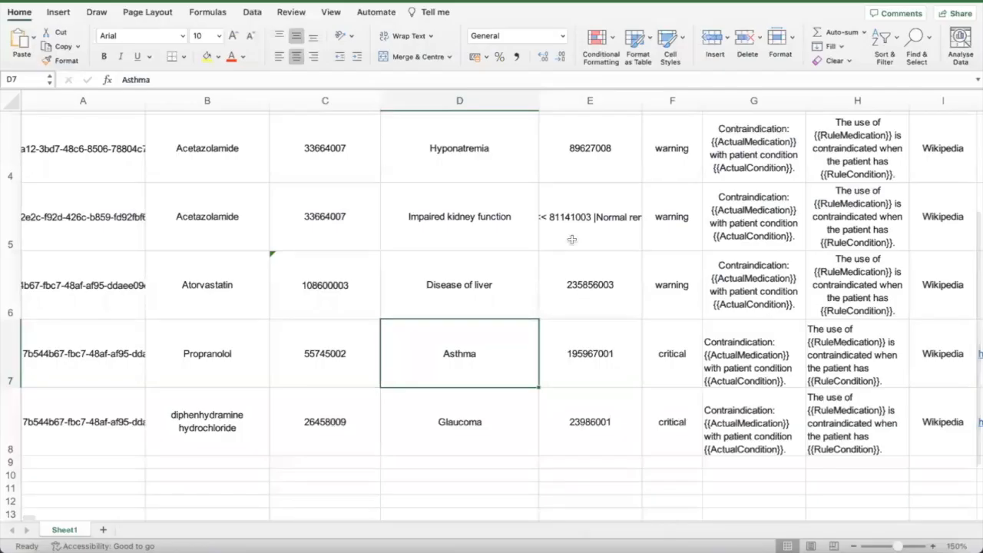
scroll(494, 208, "up", 1)
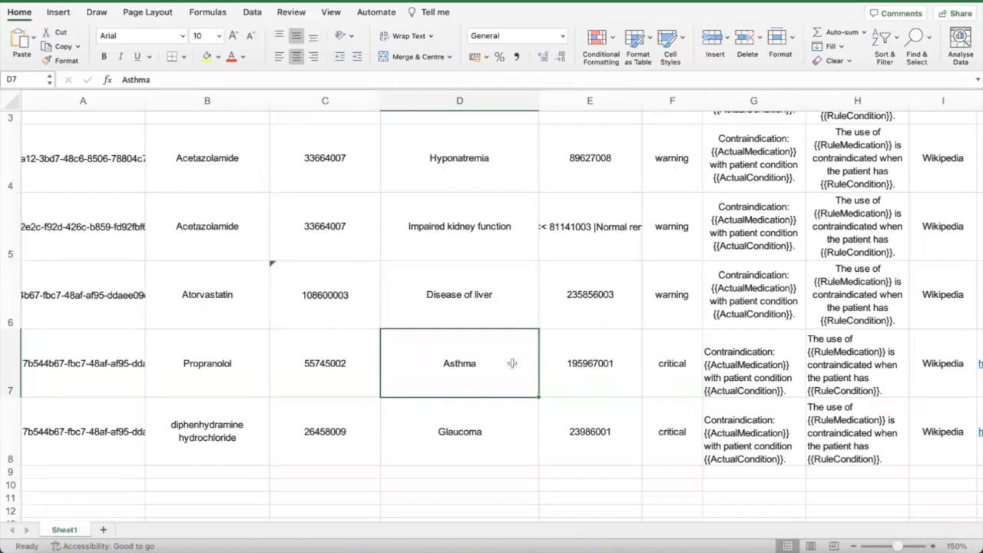
left_click(585, 369)
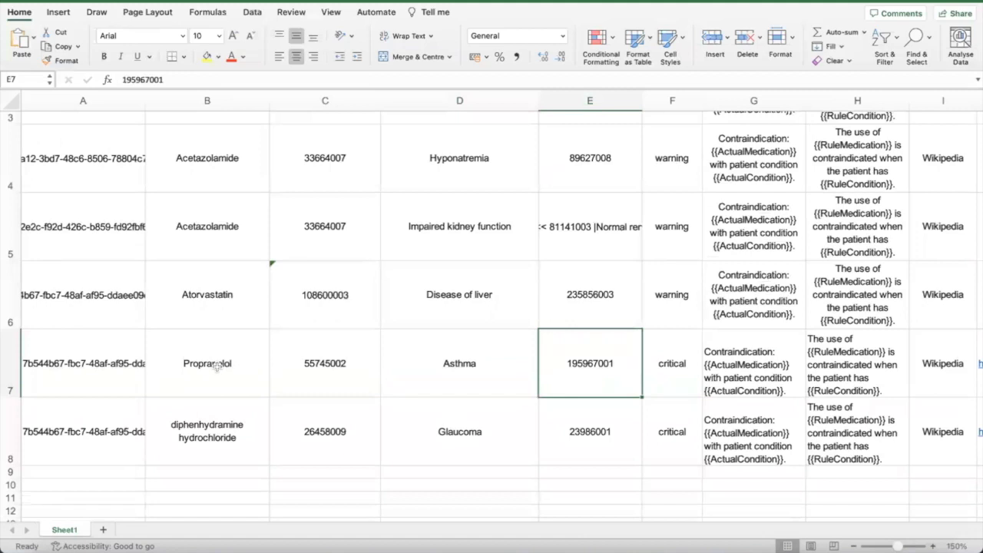
left_click(307, 366)
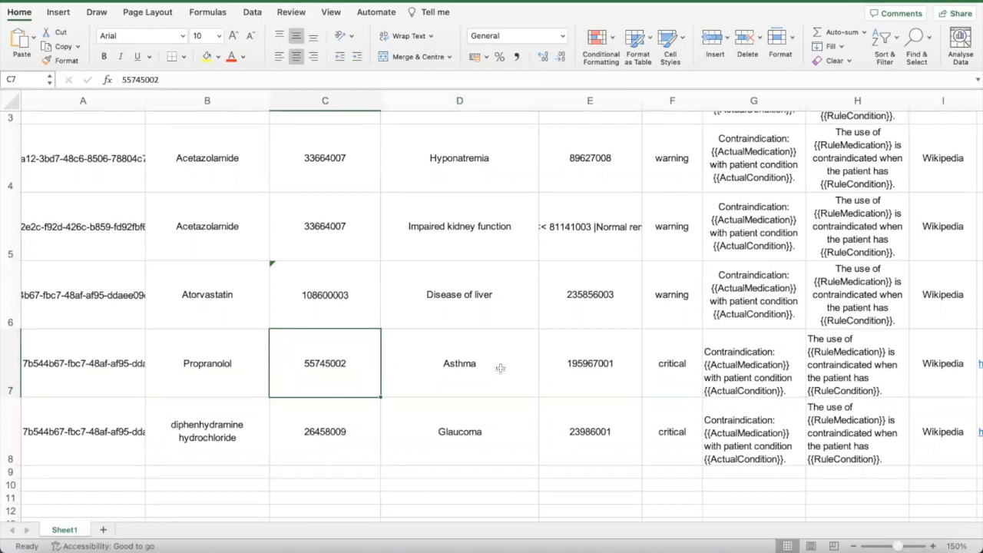
left_click(606, 358)
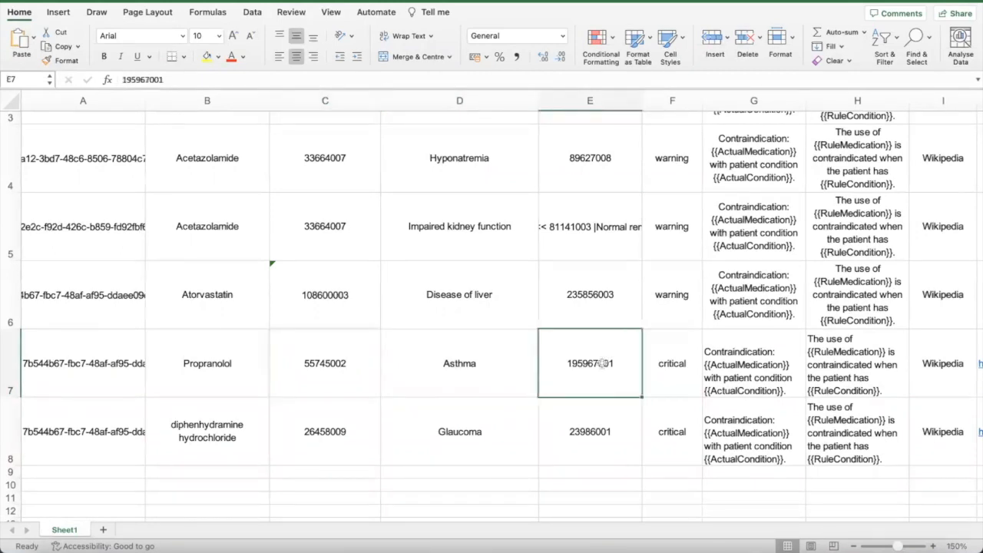
double_click(135, 79)
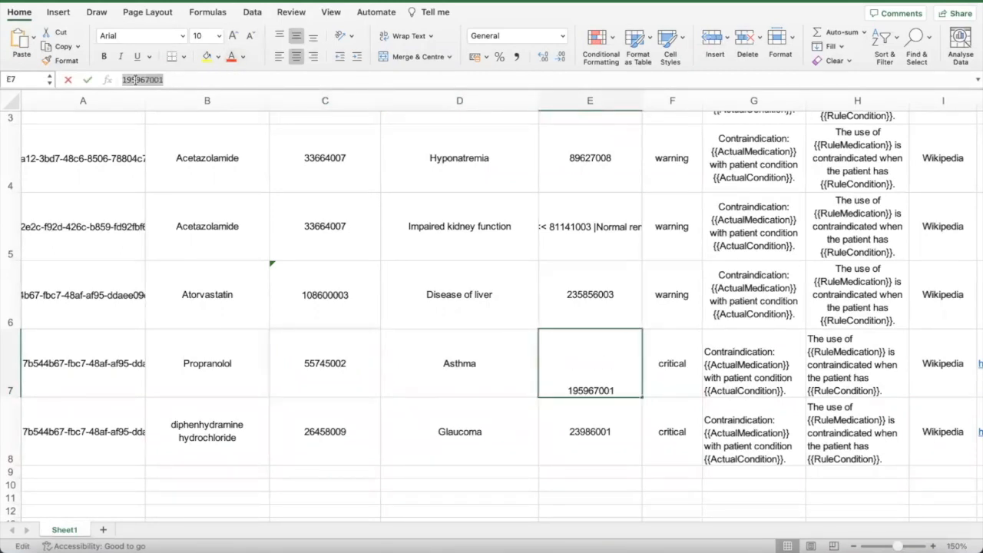
key("ctrl+c")
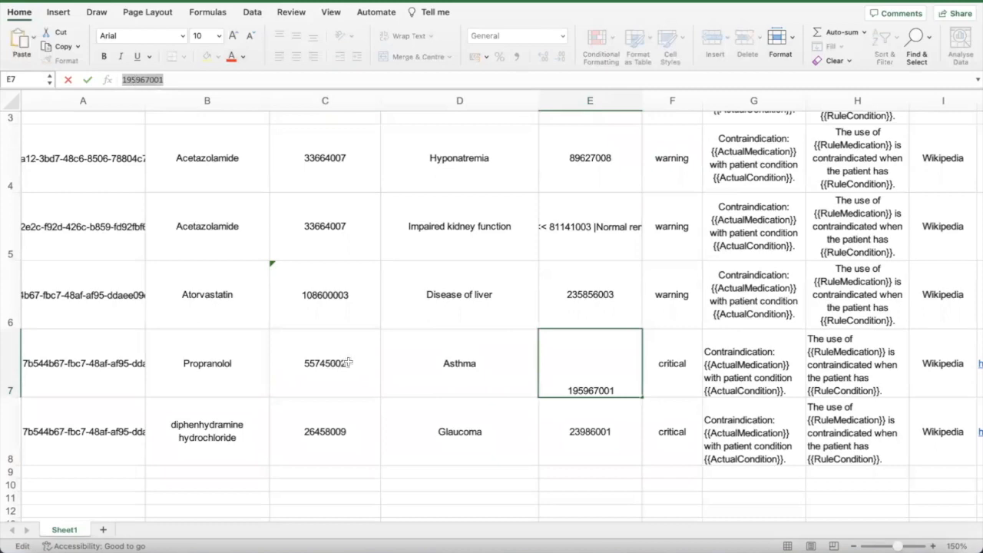
left_click(425, 340)
Back in Bahmni, add an Asthma diagnosis by its SNOMED code 195967001, with order Primary and certainty Confirmed.
key("super+Tab")
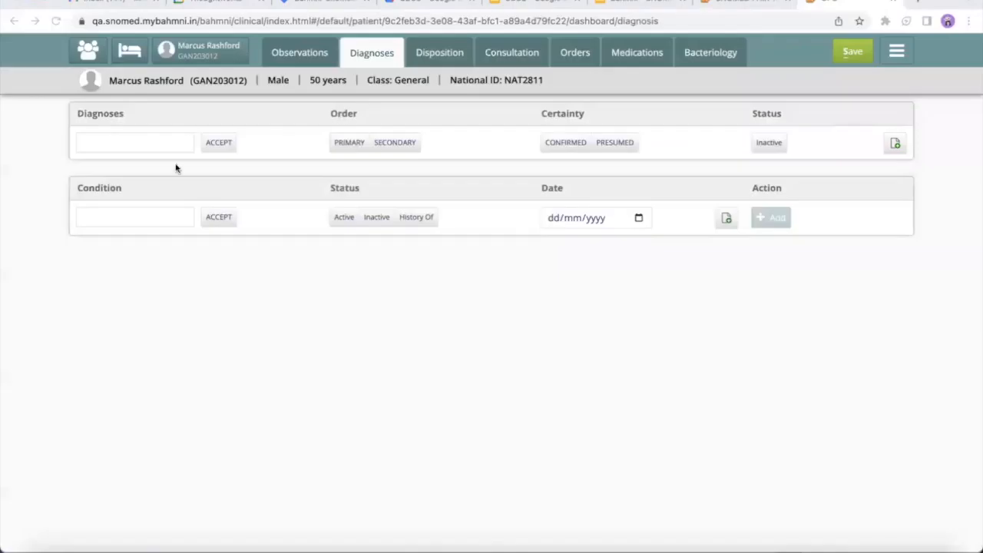
left_click(147, 142)
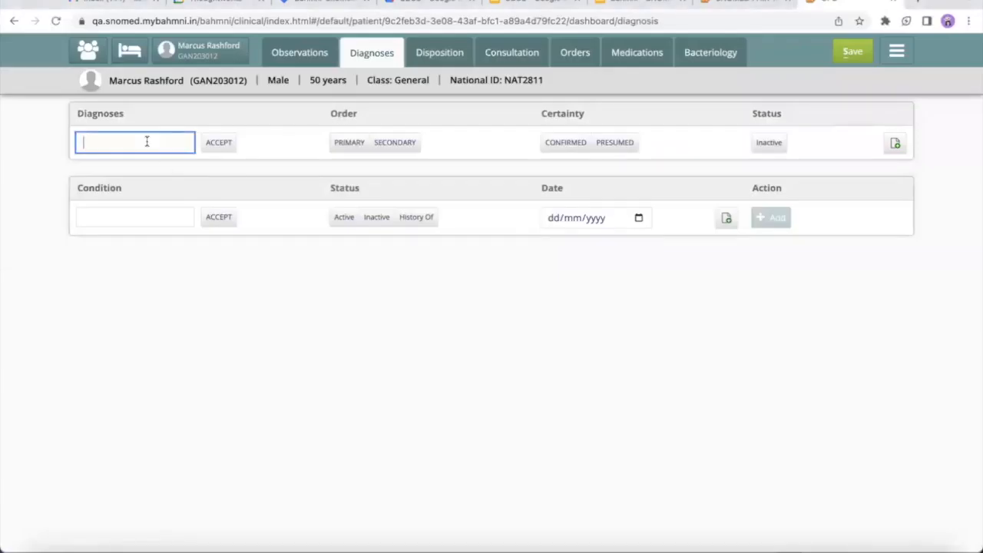
key("ctrl+v")
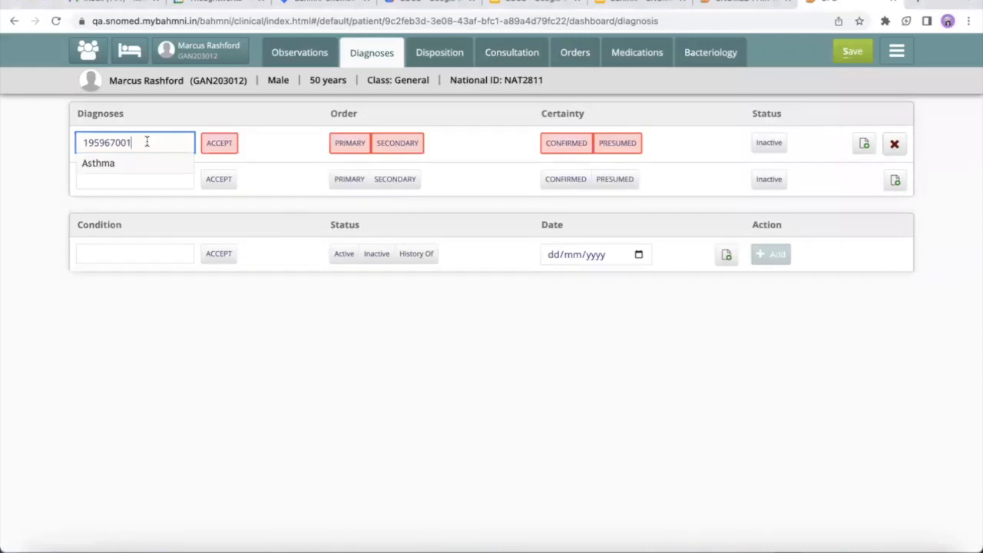
left_click(101, 164)
left_click(343, 146)
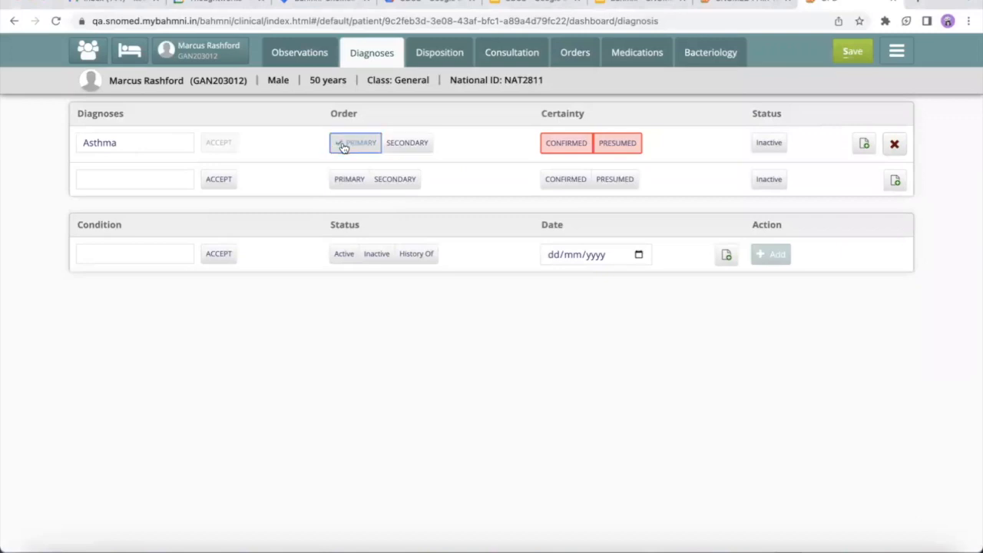
left_click(560, 143)
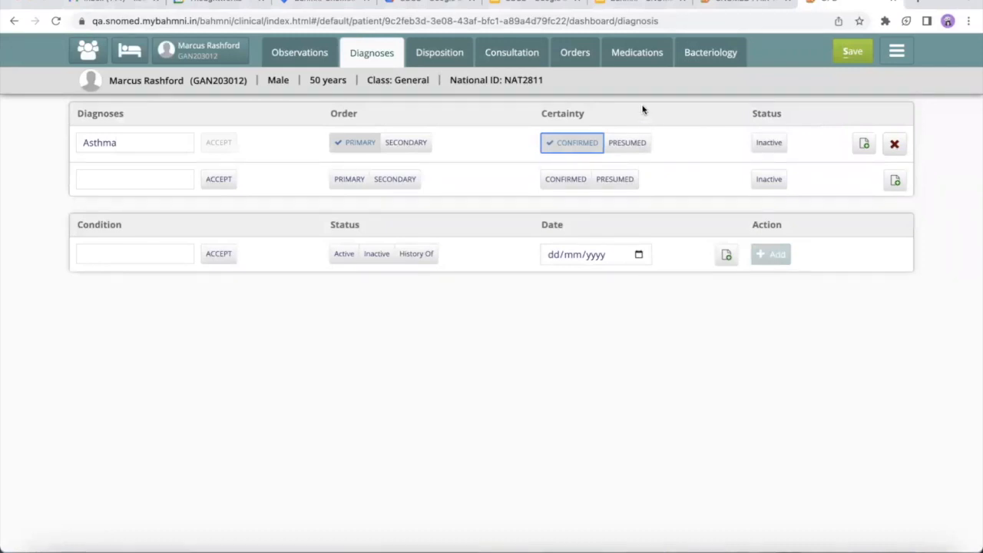
Start a drug order for Propranolol 40 mg (Tablet) in the patient's Medications, checking the drug name in the Excel rules sheet.
left_click(636, 52)
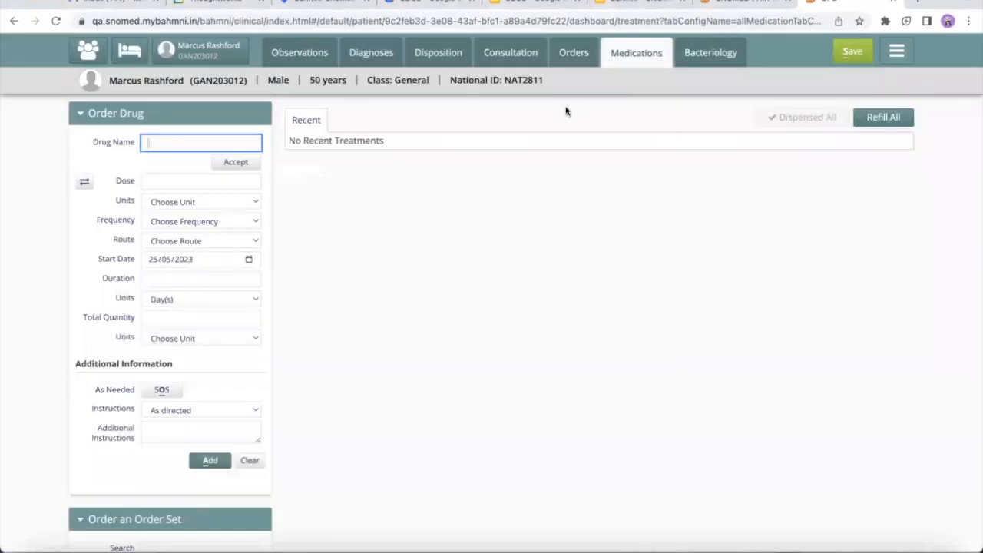
key("super+Tab")
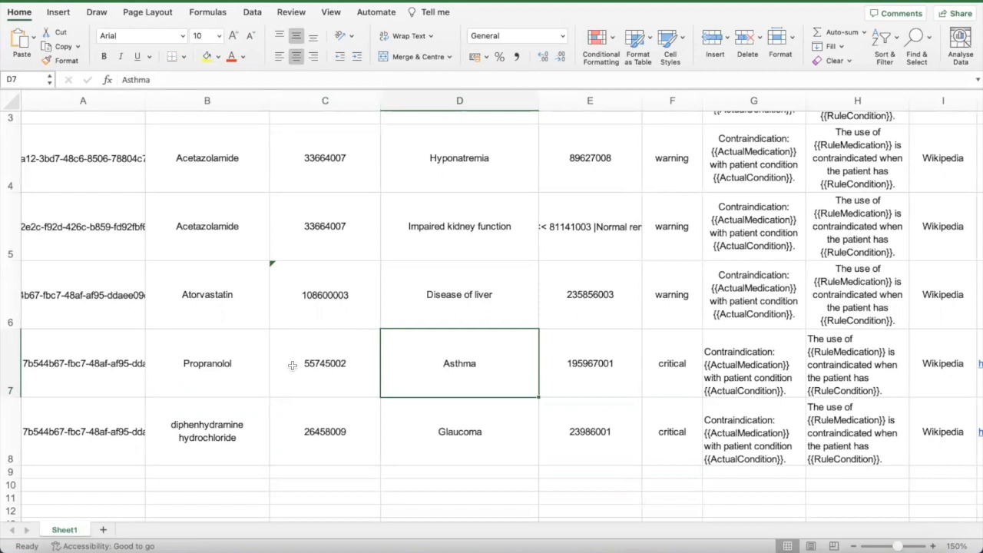
left_click(239, 366)
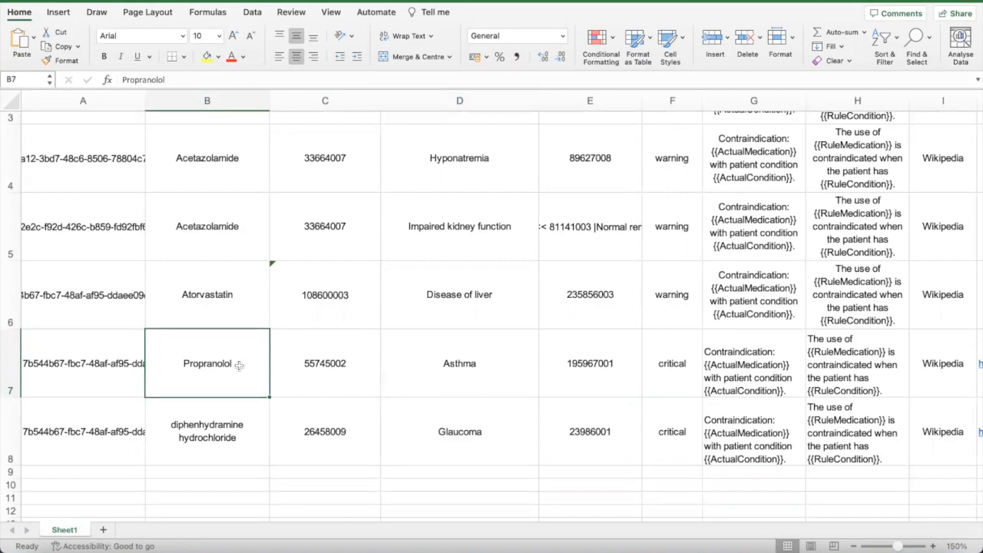
key("super+Tab")
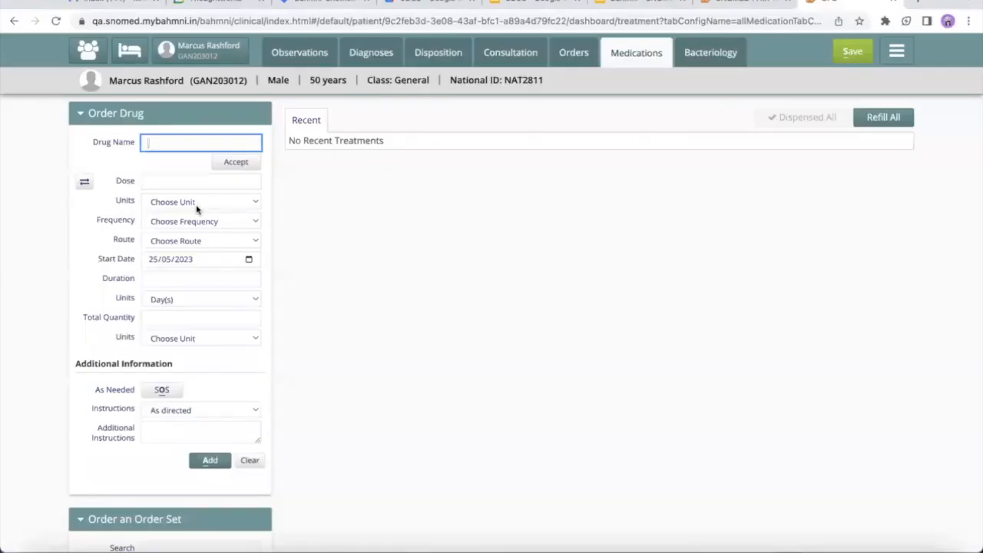
type("pro")
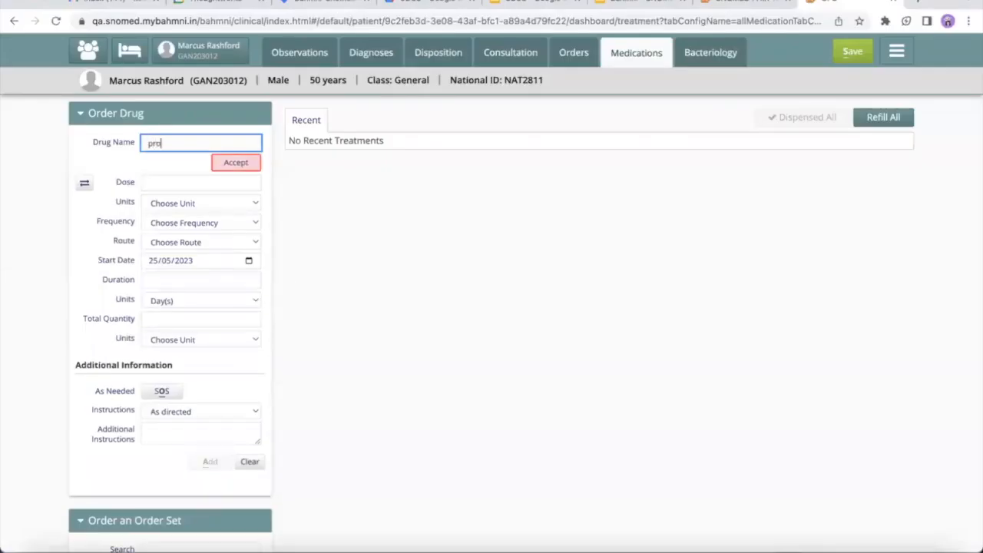
type("pra")
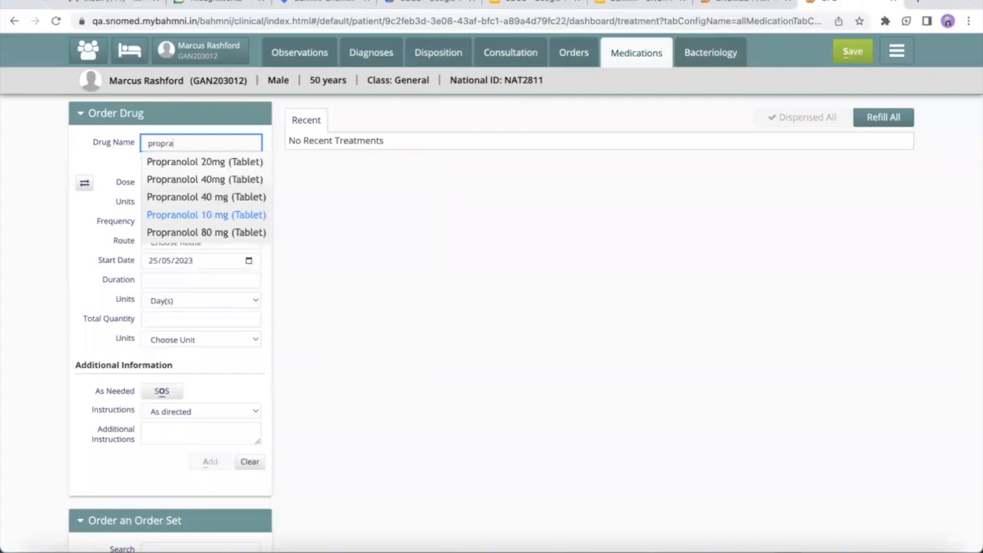
left_click(206, 197)
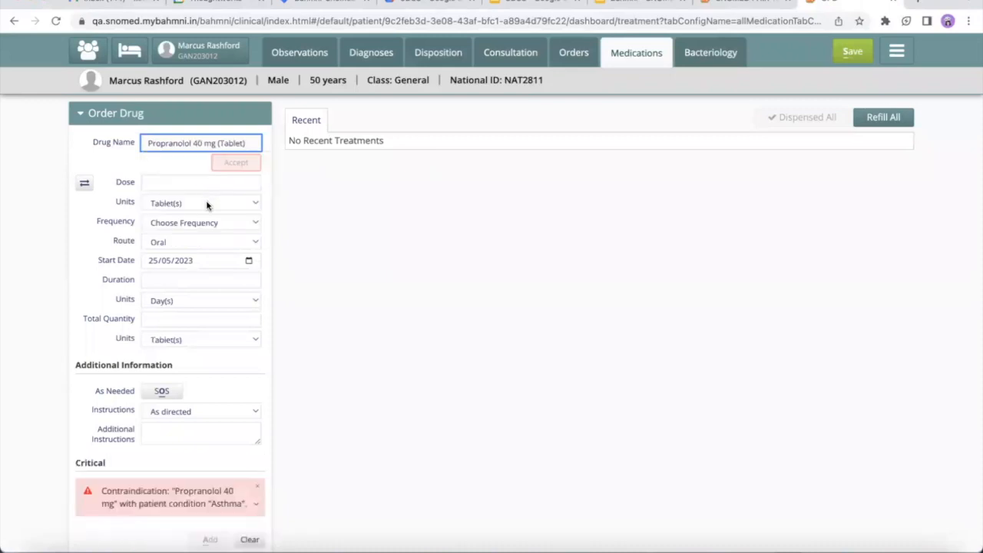
Compare the Propranolol contraindication alert's severity with that of the matching rule in the Excel sheet, and return to Bahmni.
scroll(245, 319, "down", 1)
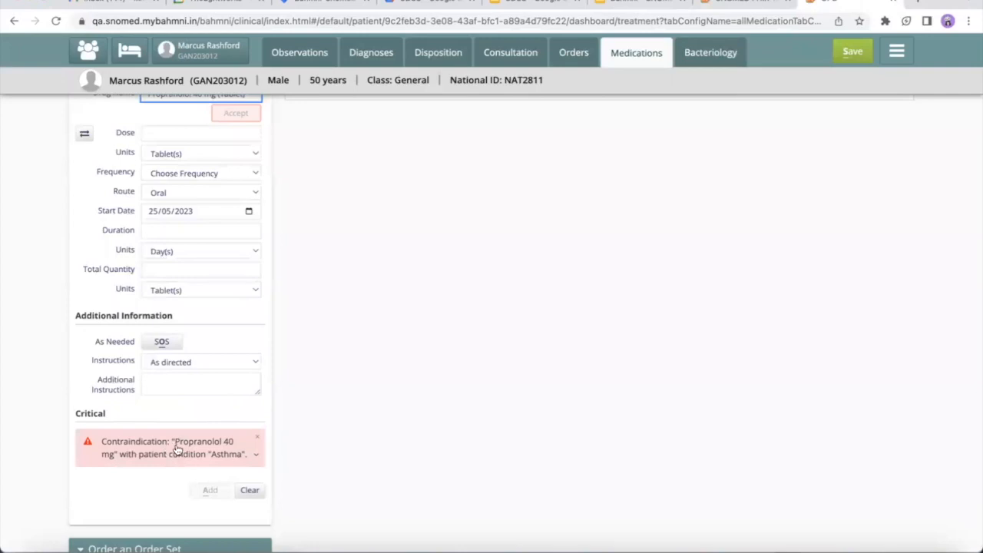
key("super+Tab")
left_click(660, 366)
scroll(364, 405, "down", 1)
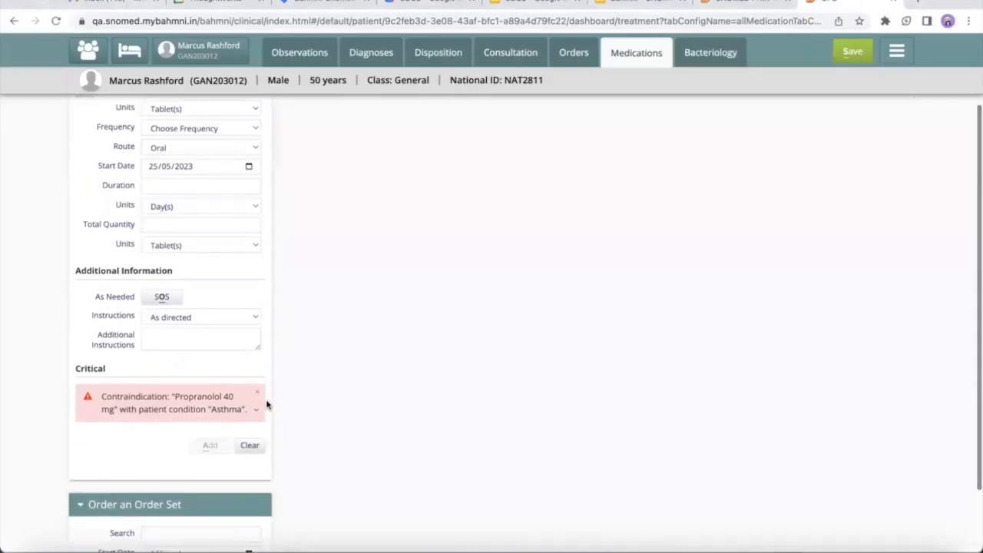
Expand the critical Propranolol alert and read its explanation of the contraindication.
left_click(219, 405)
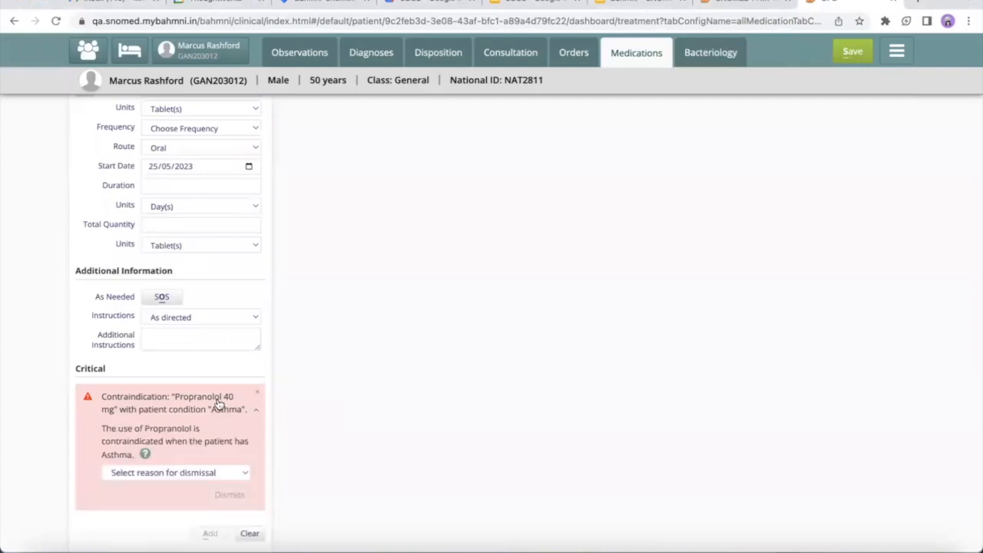
scroll(219, 403, "down", 2)
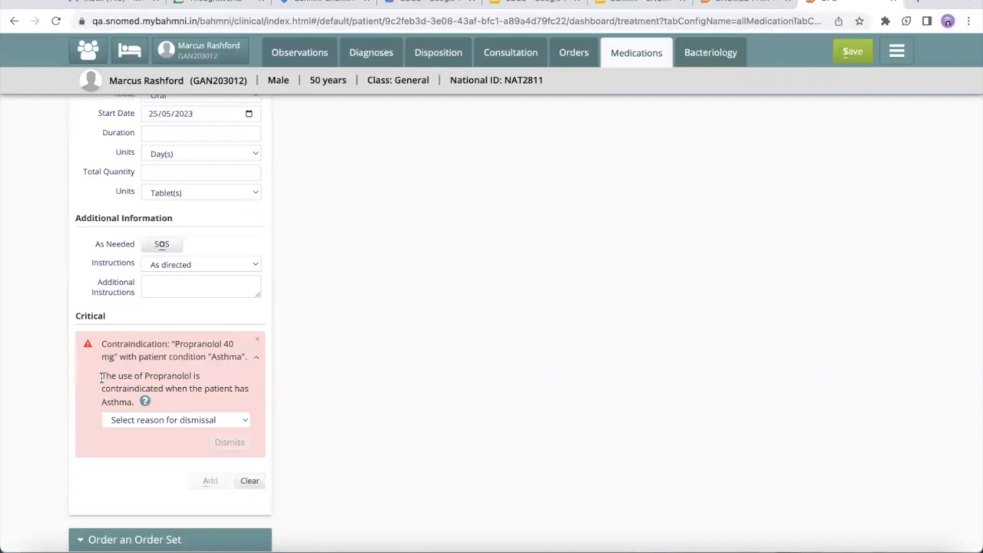
left_click_drag(101, 378, 171, 400)
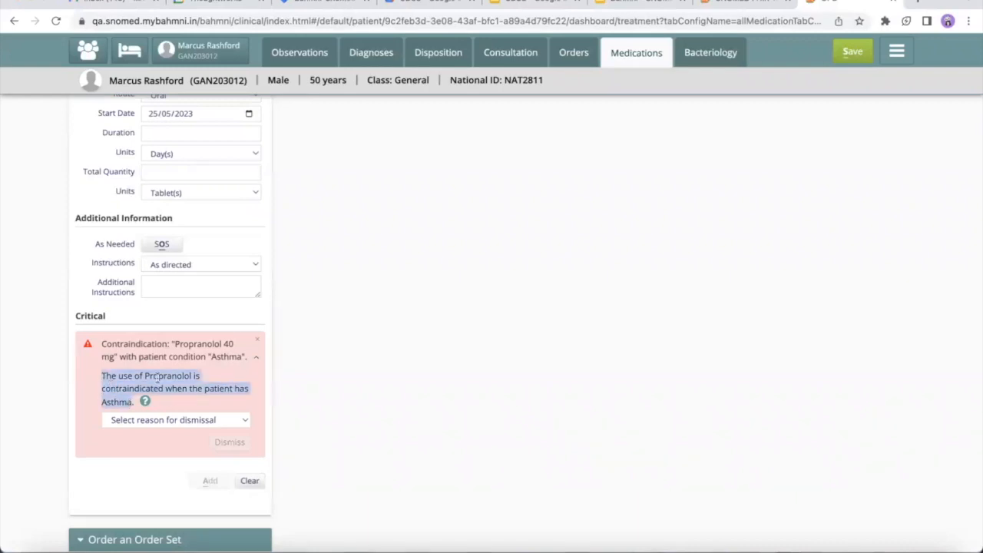
left_click(210, 388)
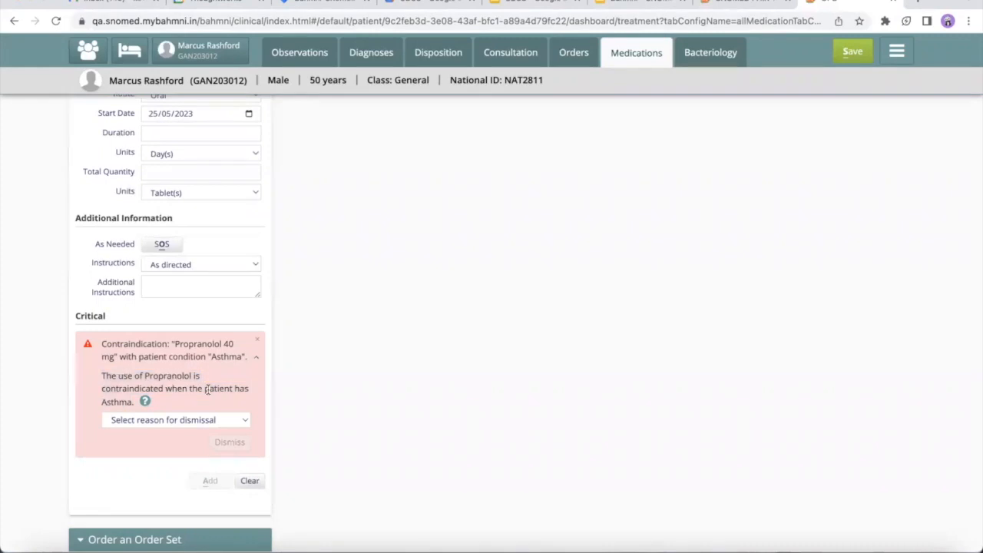
Open the alert's reference page, review the Propranolol contraindications on Wikipedia, and close the page.
left_click(146, 403)
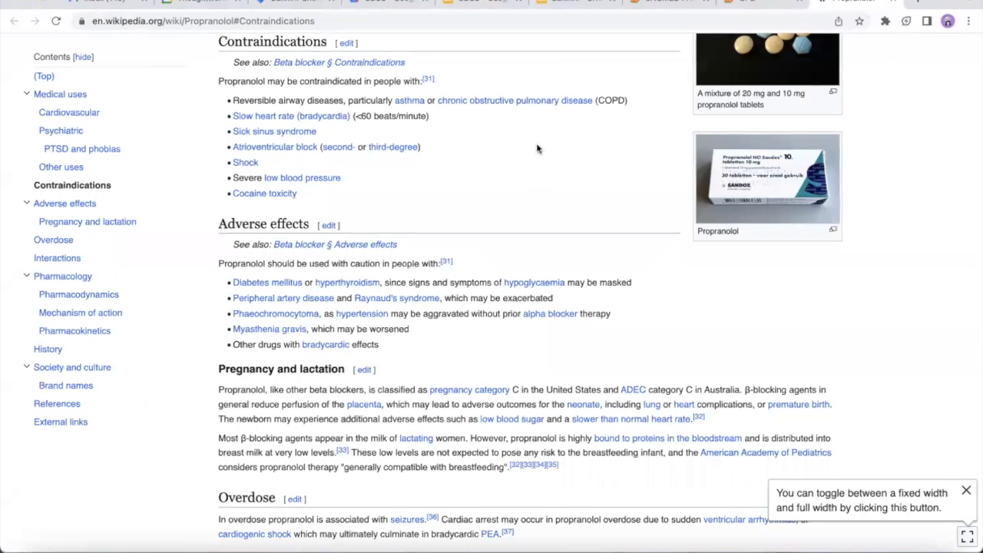
scroll(538, 148, "down", 1)
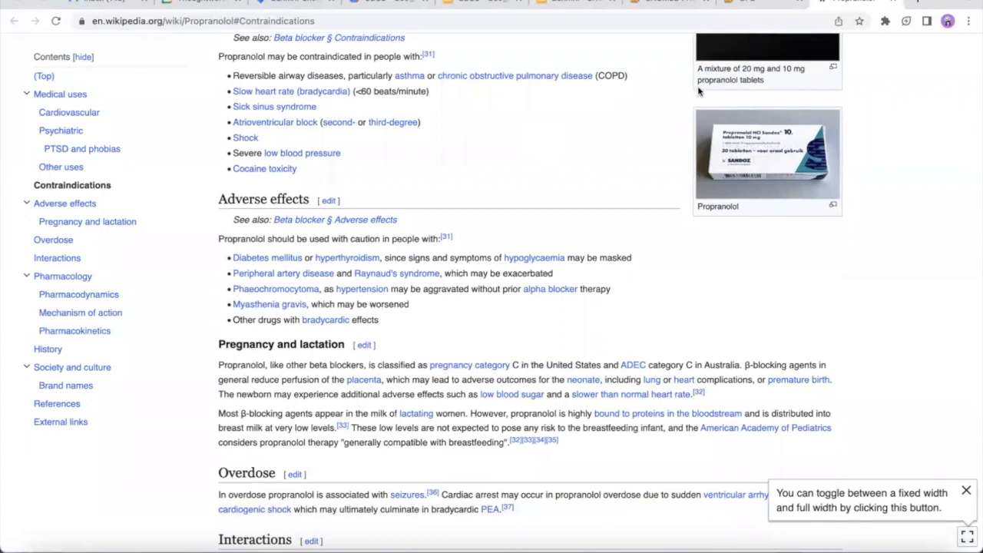
left_click(892, 3)
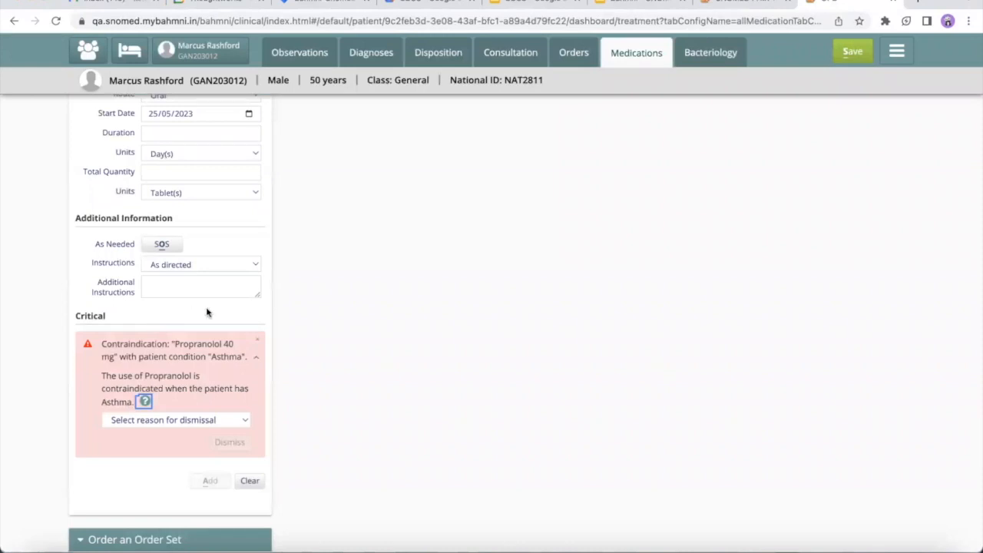
Dismiss the Propranolol alert with the reason "The alert does not apply to the patient in question.".
scroll(207, 312, "down", 1)
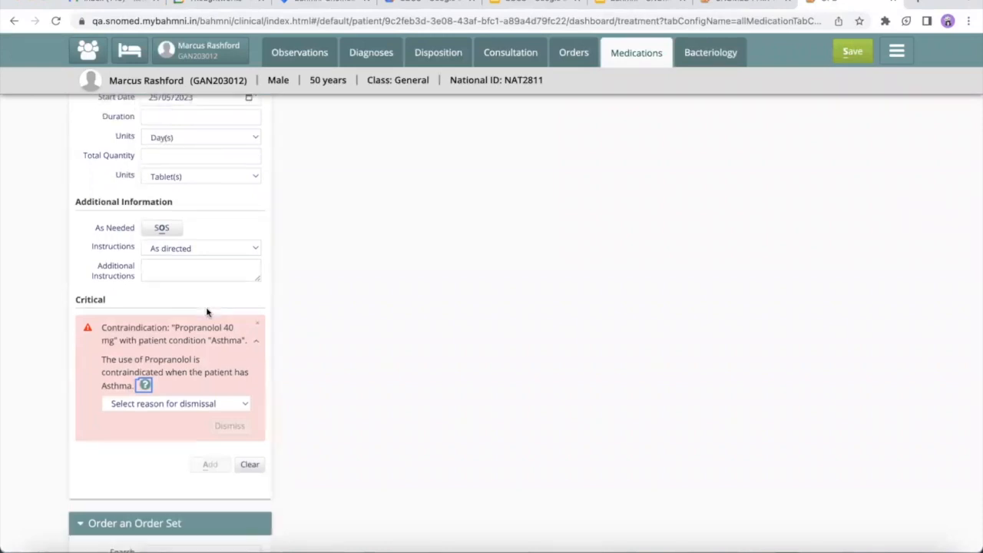
left_click(143, 475)
left_click(167, 404)
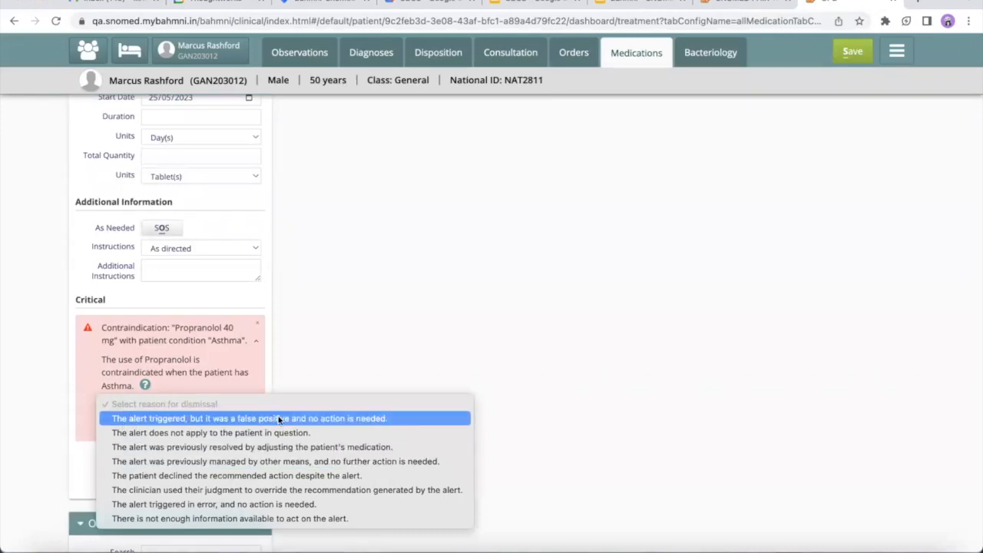
left_click(237, 434)
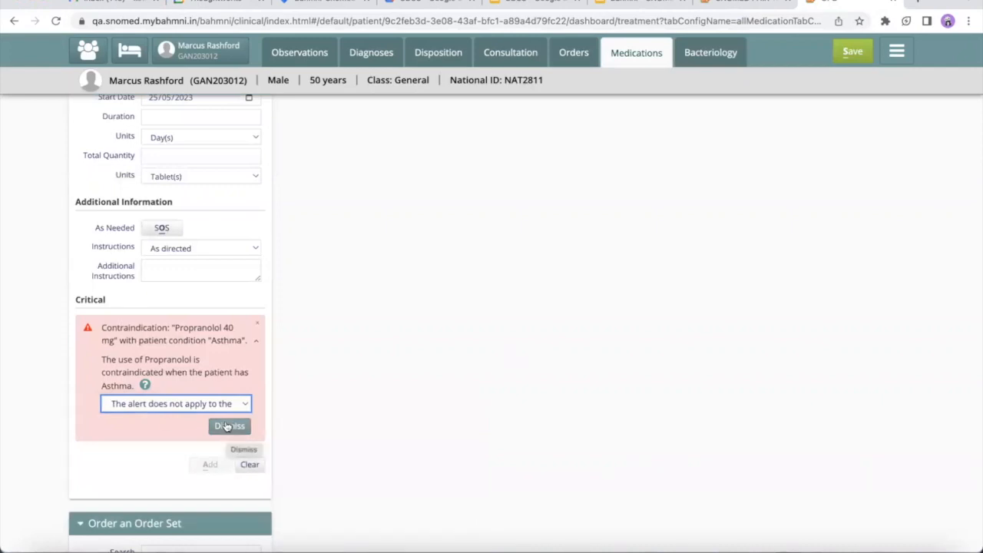
left_click(227, 427)
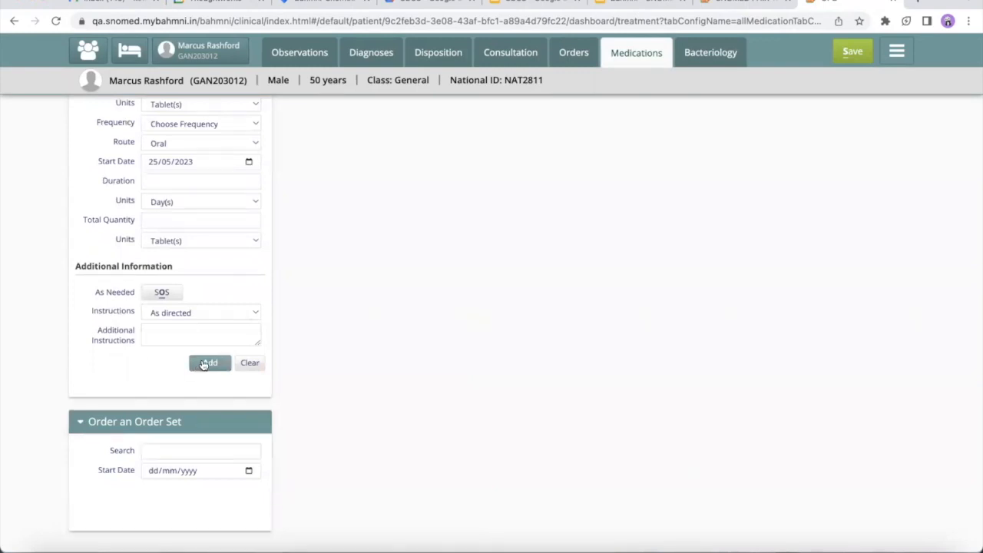
Set the Propranolol order to 2 tablets once a day for 2 days and add it to the new prescription.
scroll(203, 365, "up", 2)
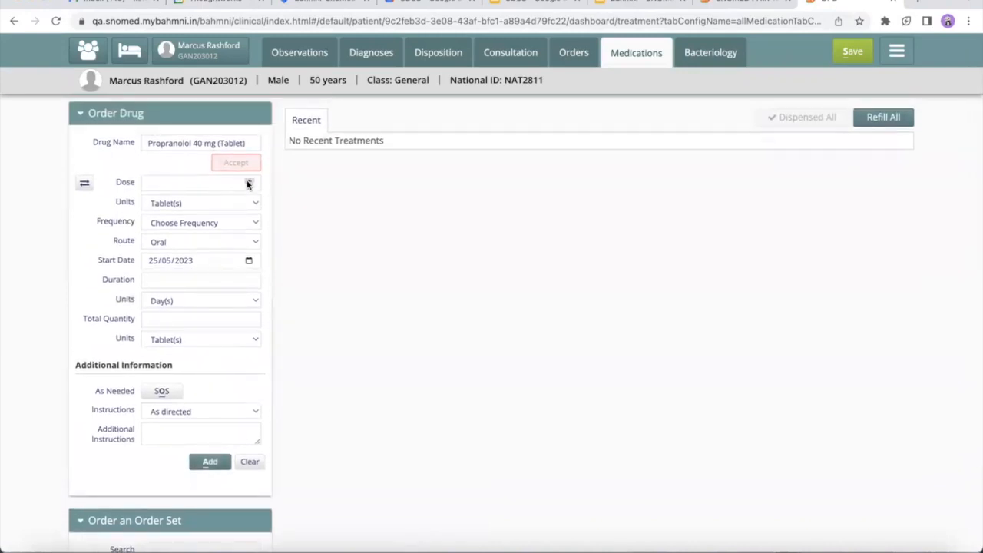
left_click(248, 180)
left_click(248, 180)
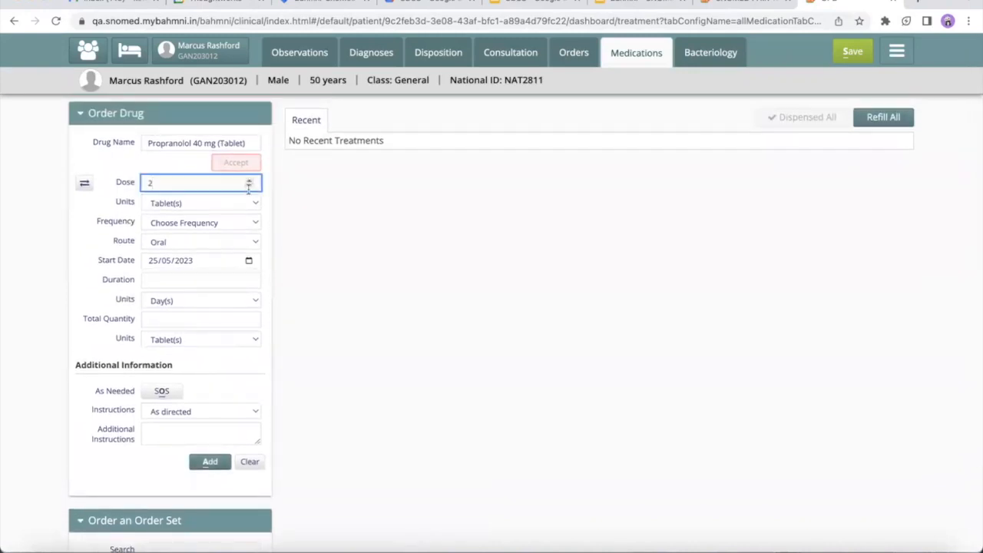
left_click(253, 223)
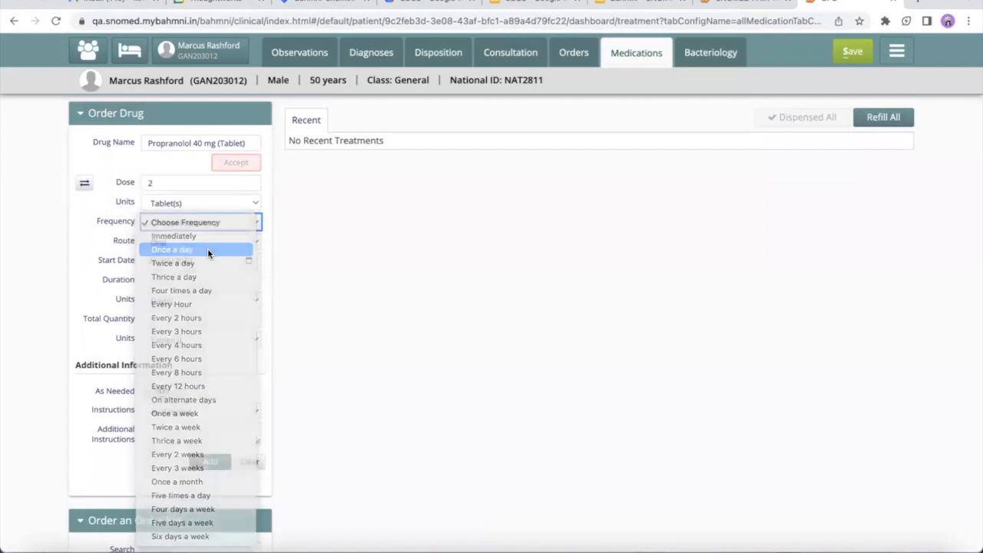
left_click(208, 250)
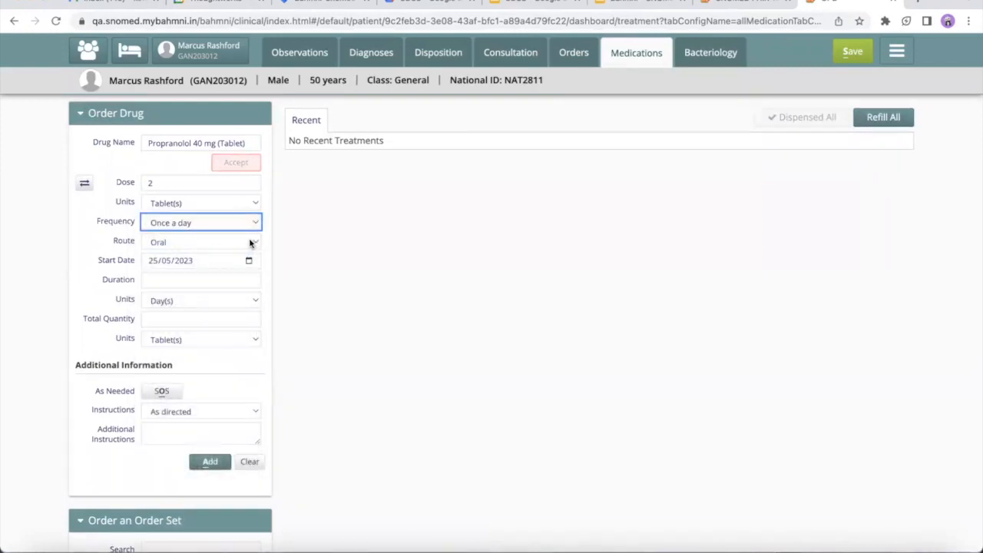
left_click(249, 280)
left_click(249, 278)
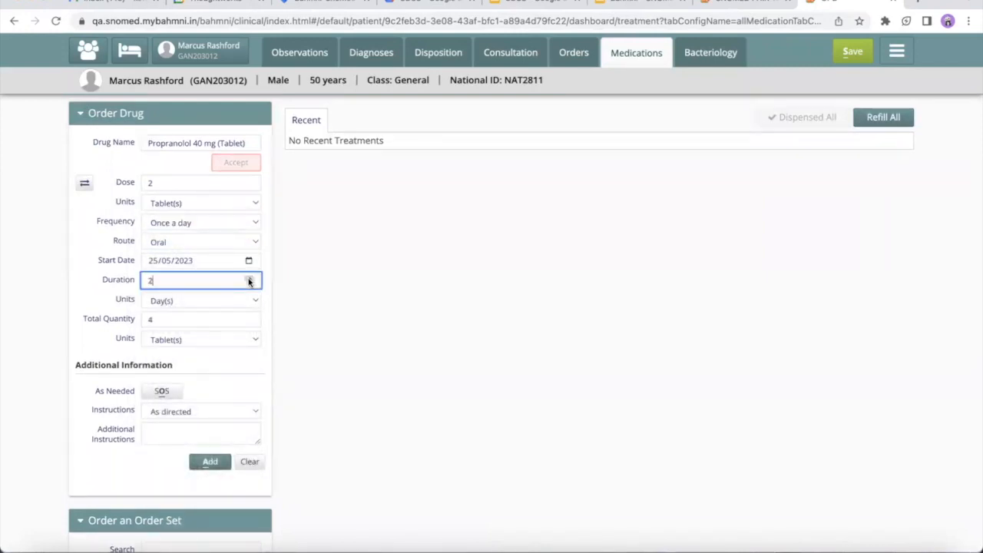
scroll(245, 468, "down", 1)
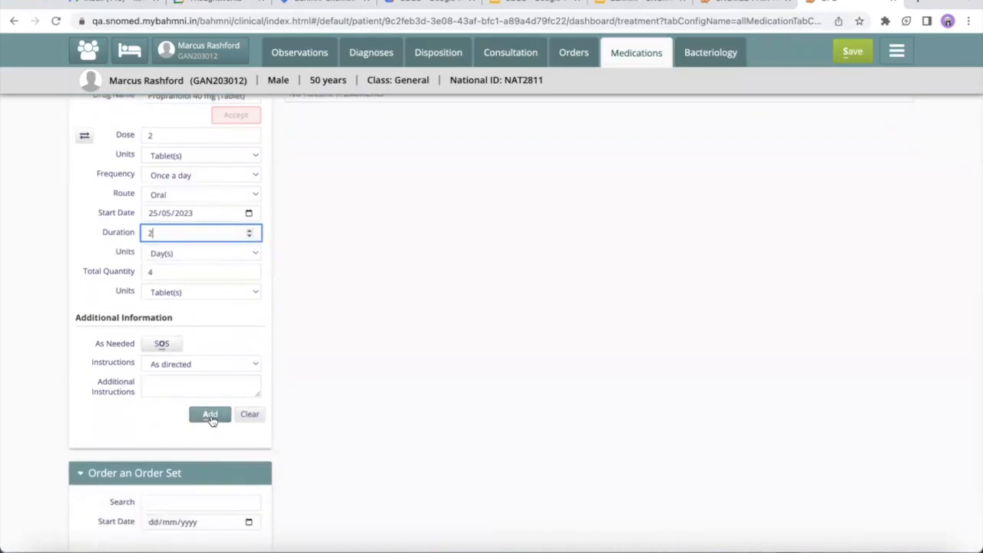
left_click(211, 415)
scroll(364, 373, "up", 1)
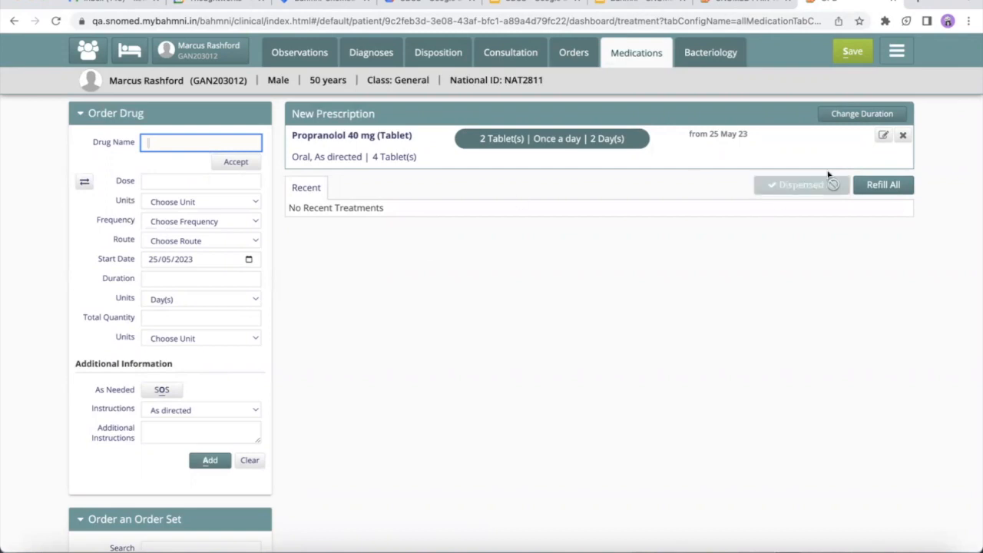
Remove Propranolol from the new prescription, confirm the removal, and return to the patient's Diagnoses section.
left_click(903, 137)
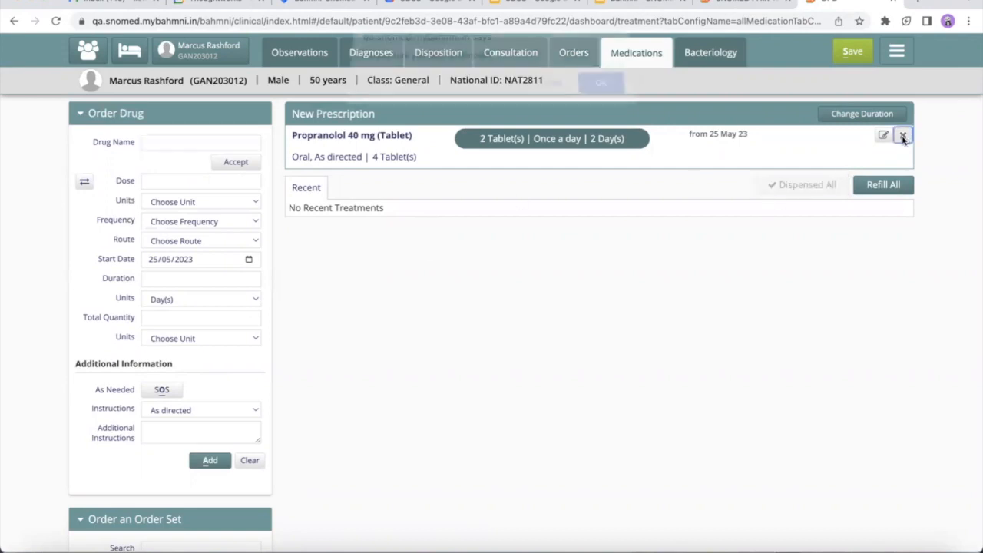
left_click(603, 94)
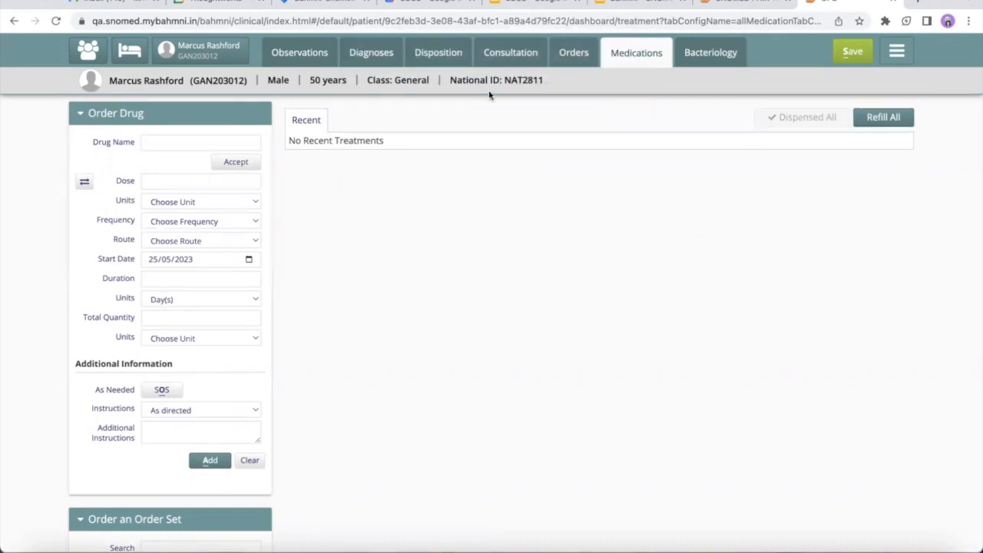
left_click(368, 54)
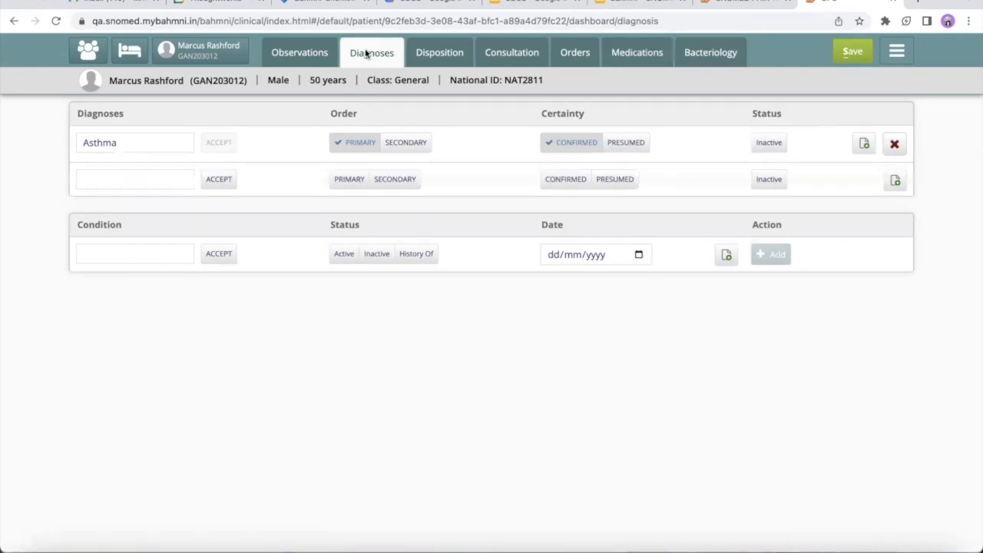
In a new browser tab, search for "snomed ct browser" and open the SNOMED International SNOMED CT Browser site.
left_click(919, 2)
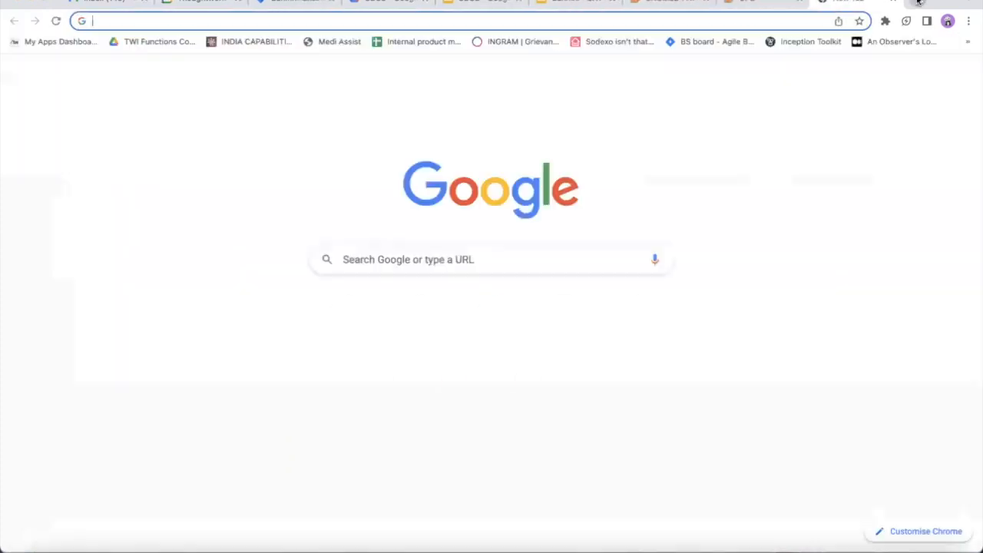
type("sno")
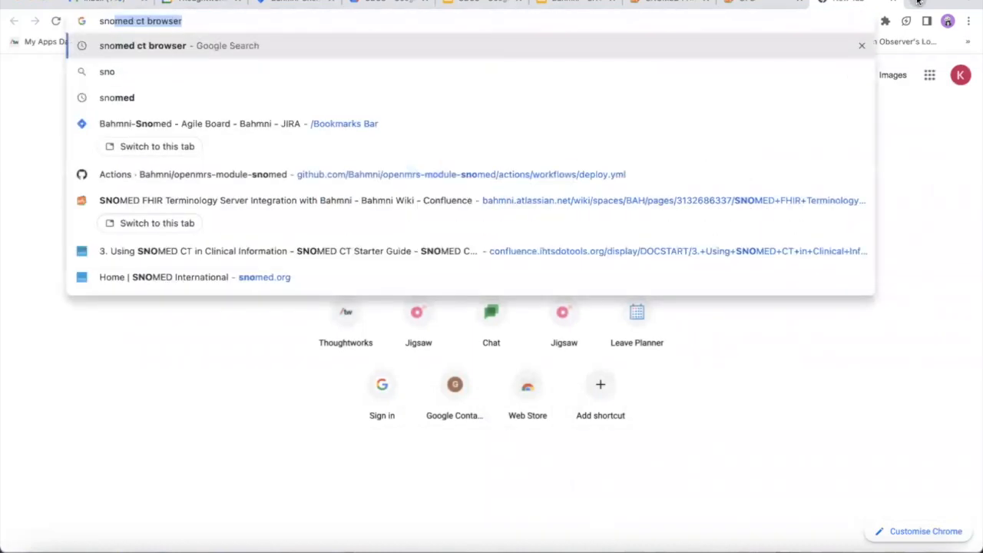
key("Right")
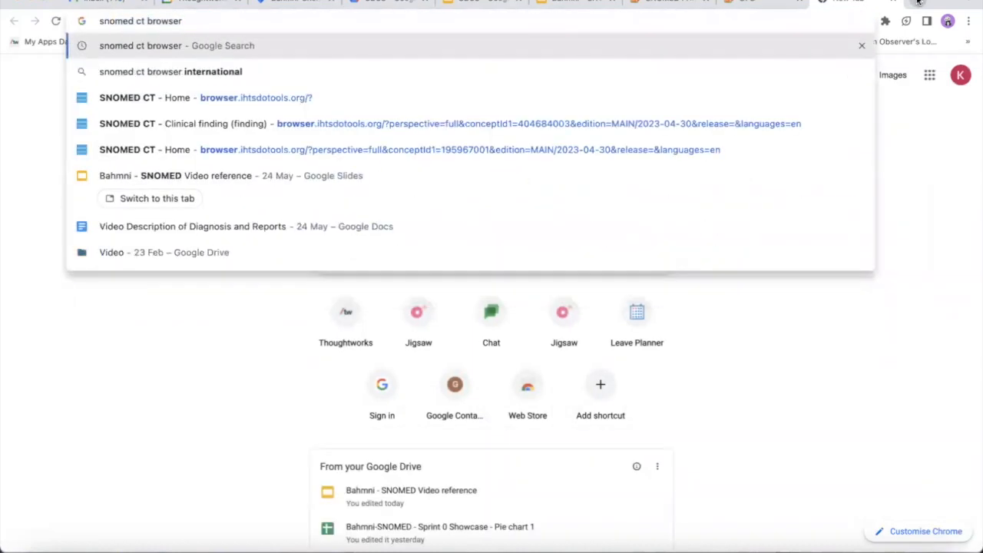
key("Return")
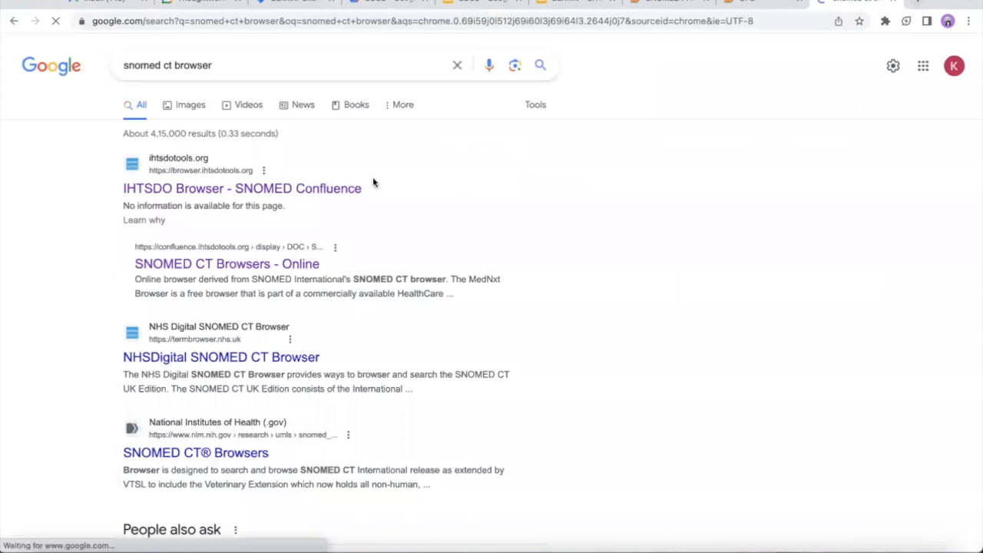
left_click(281, 196)
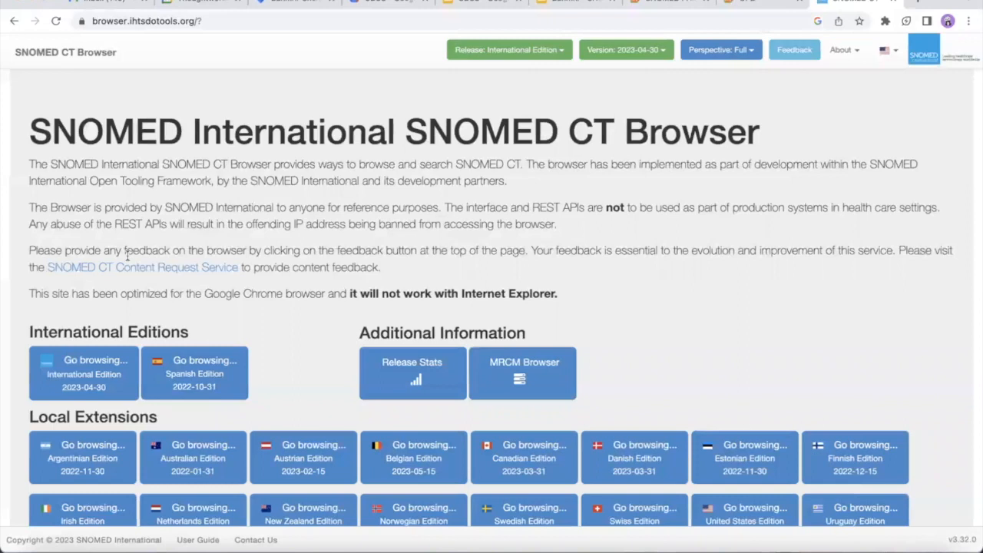
Open the International Edition of the SNOMED CT Browser, search for "asthma" and open the Asthma (disorder) concept.
left_click(75, 369)
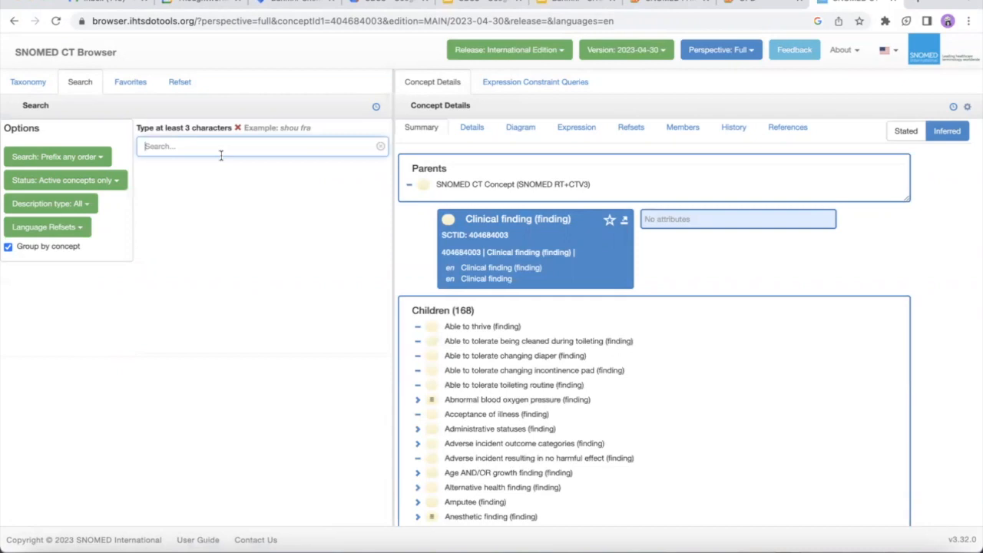
type("asthma")
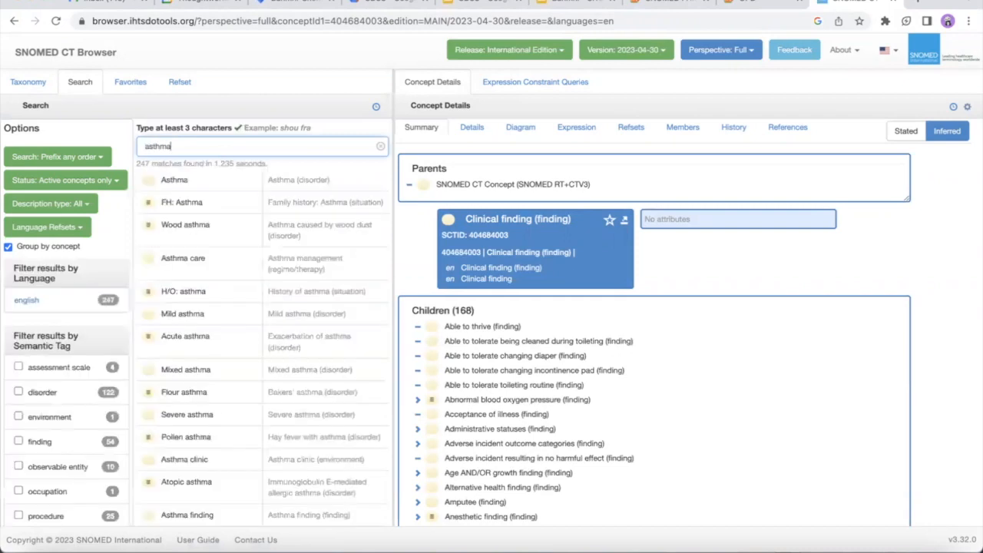
left_click(177, 181)
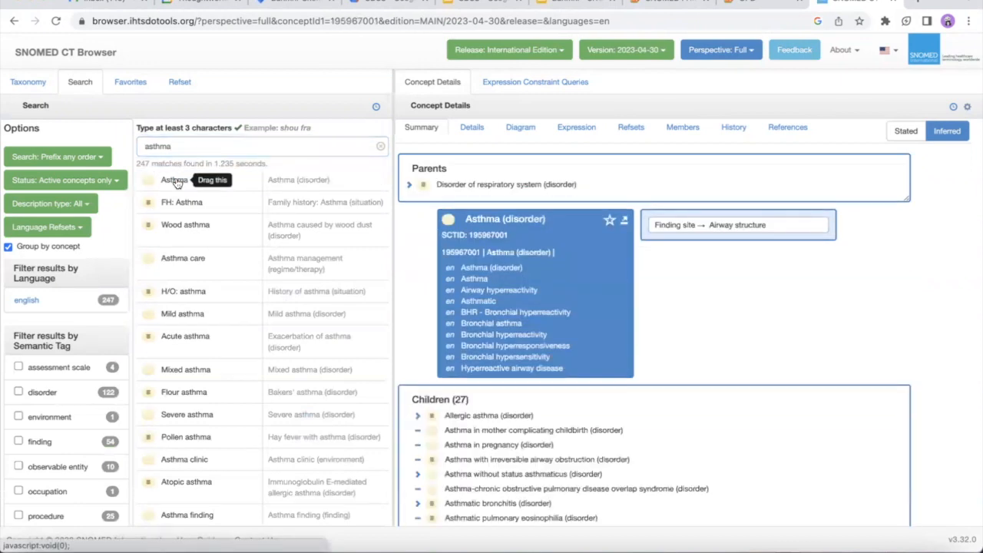
Examine the child concepts of Asthma (disorder), expanding Allergic asthma (disorder) to review its subtypes.
scroll(515, 239, "down", 2)
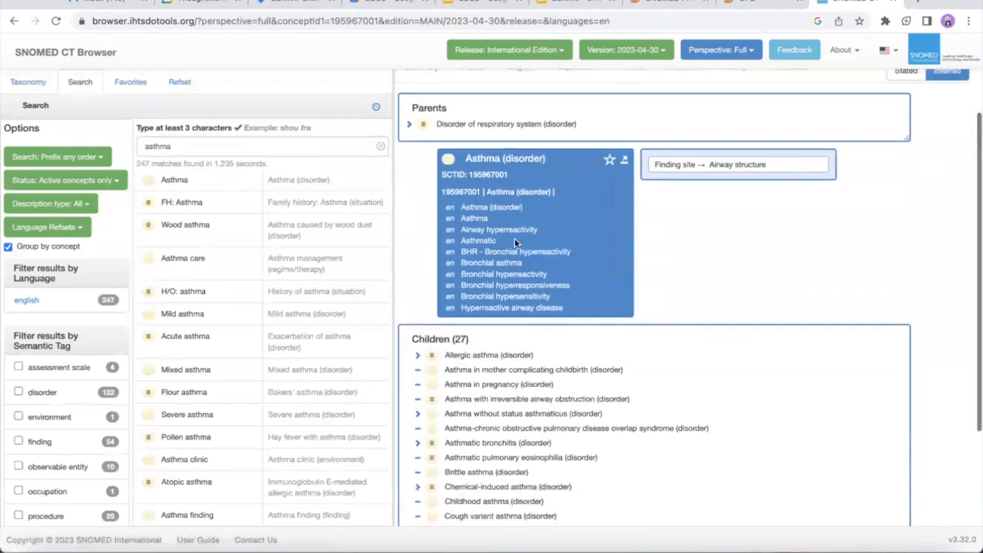
scroll(514, 239, "down", 1)
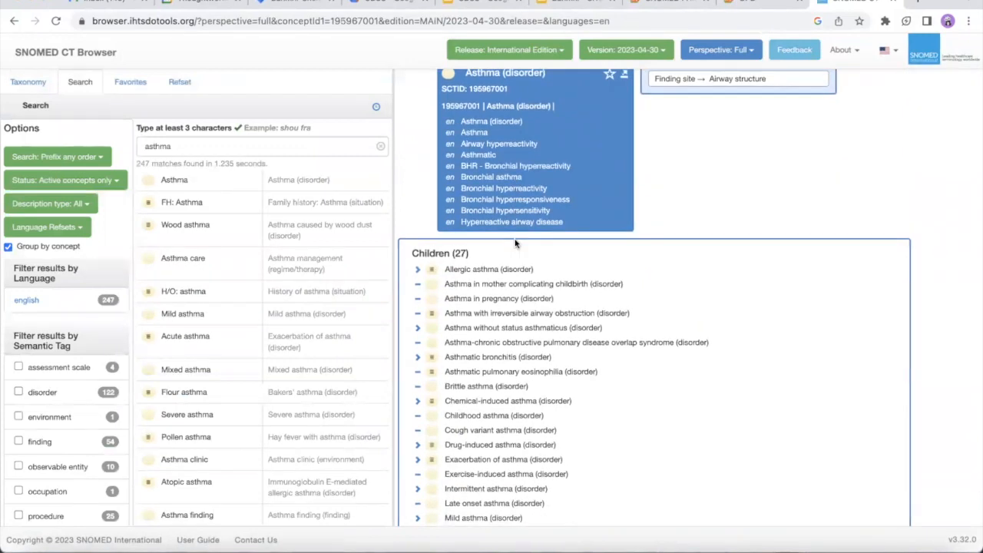
scroll(514, 243, "down", 1)
scroll(514, 243, "down", 1)
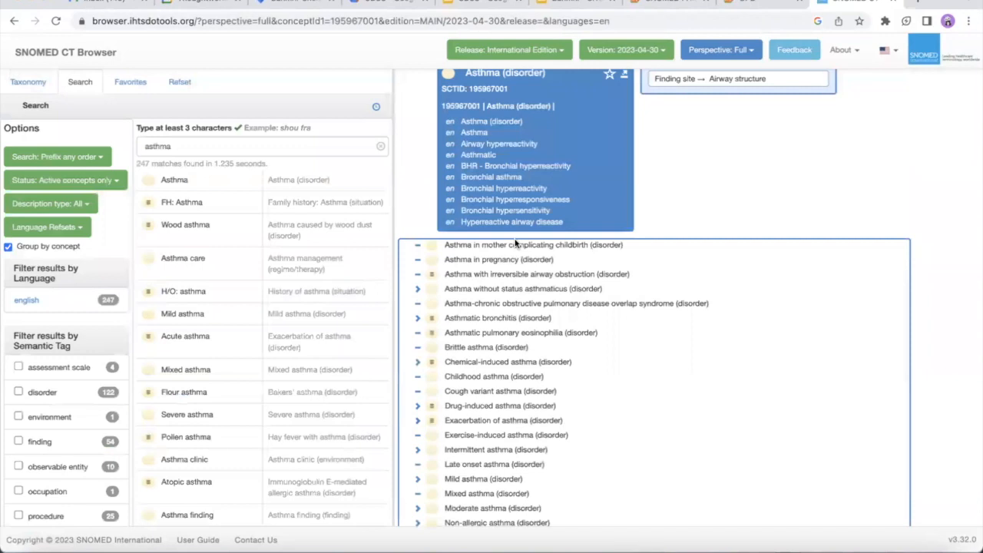
scroll(514, 243, "up", 1)
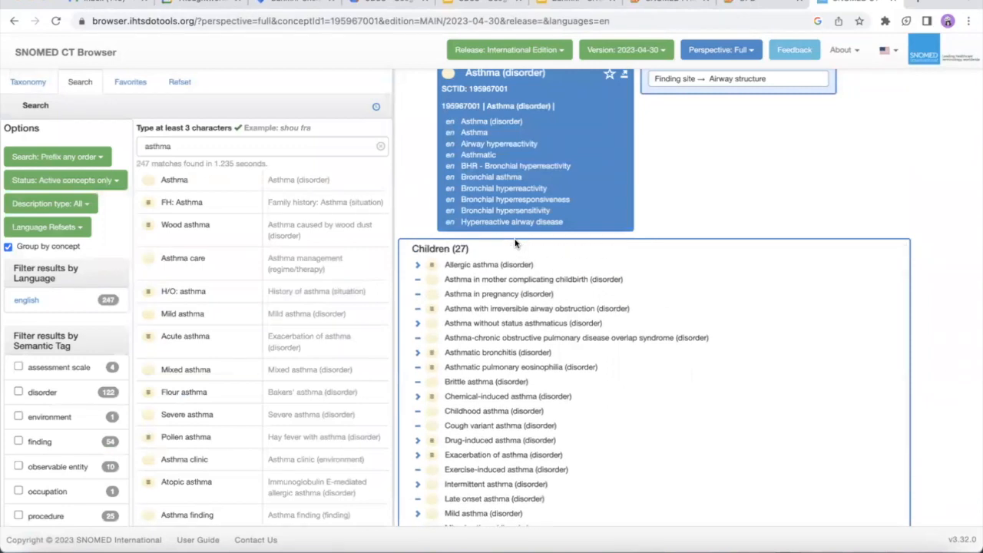
left_click(417, 266)
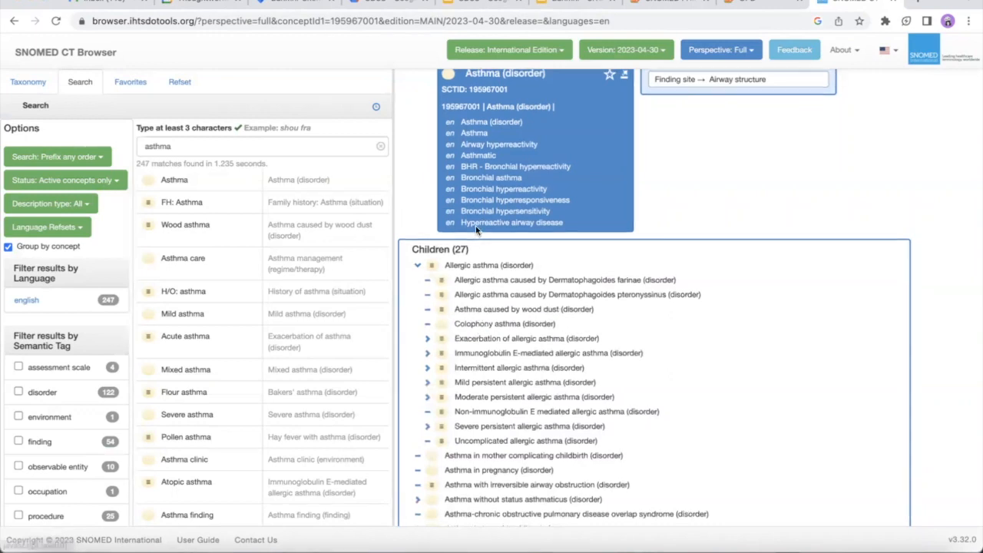
scroll(476, 226, "up", 3)
scroll(476, 226, "down", 2)
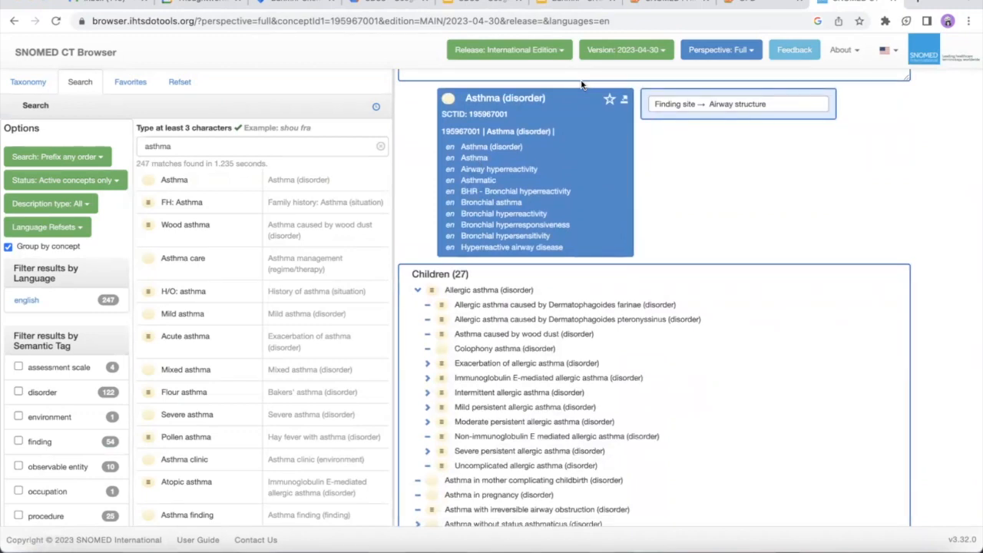
Switch back to Bahmni and replace the Asthma diagnosis with Colophony asthma, keeping it primary and confirmed.
left_click(745, 2)
double_click(102, 141)
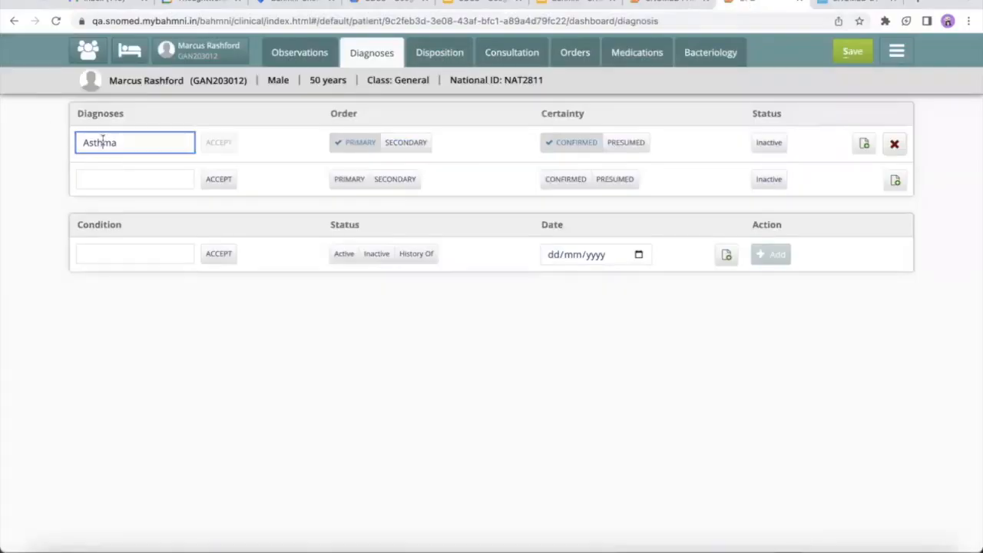
type("colopho")
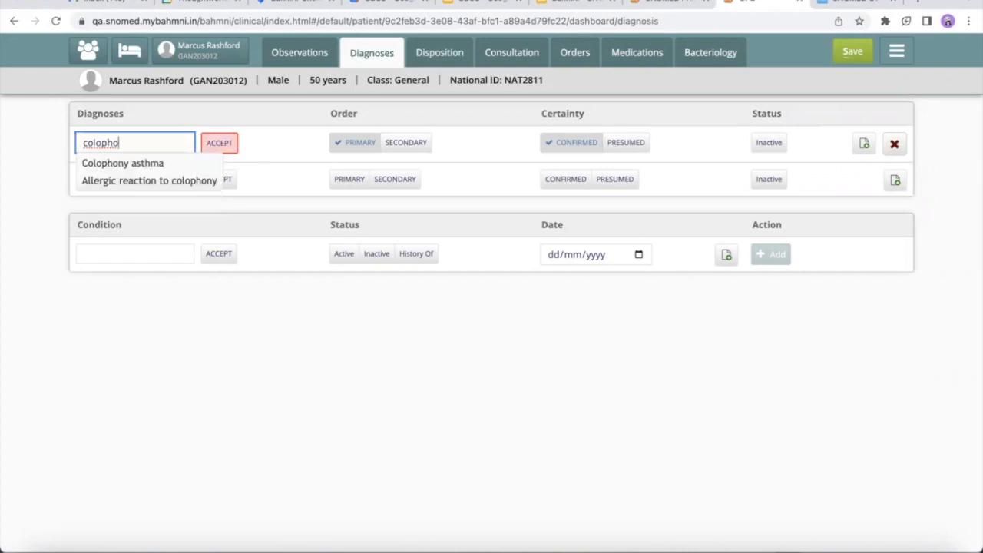
left_click(107, 164)
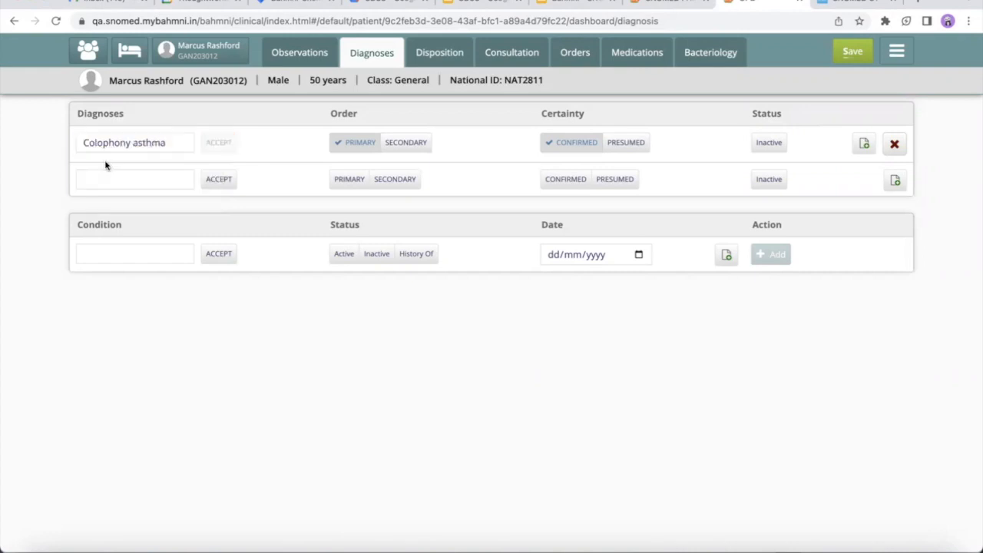
left_click(352, 144)
left_click(353, 144)
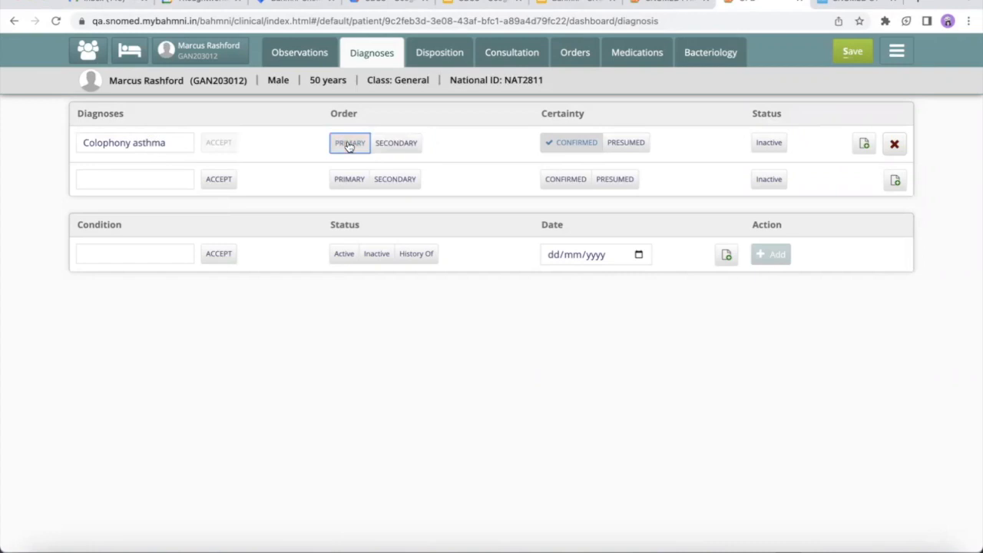
left_click(571, 145)
left_click(573, 146)
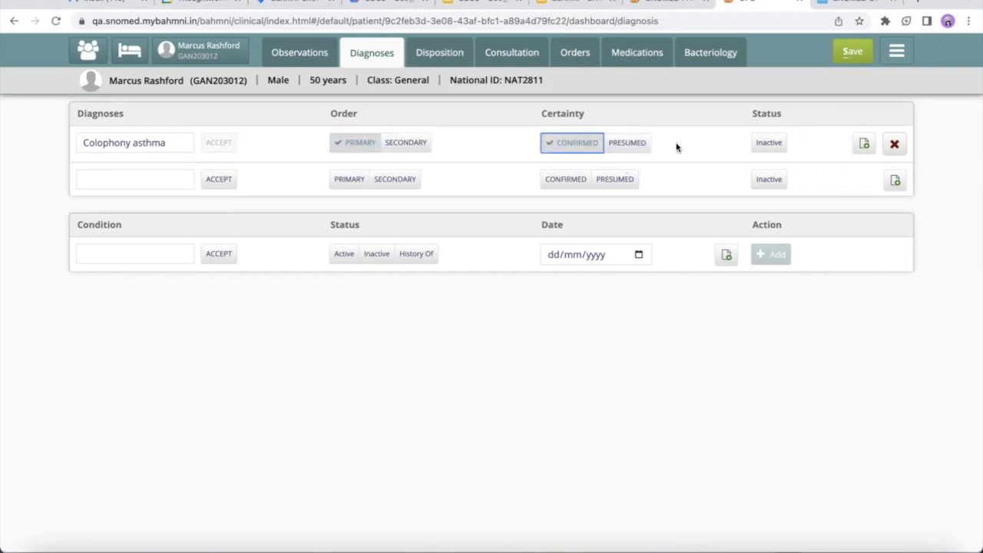
Start a medication order for the patient with Propranolol 40 mg (Tablet) as the drug.
left_click(628, 57)
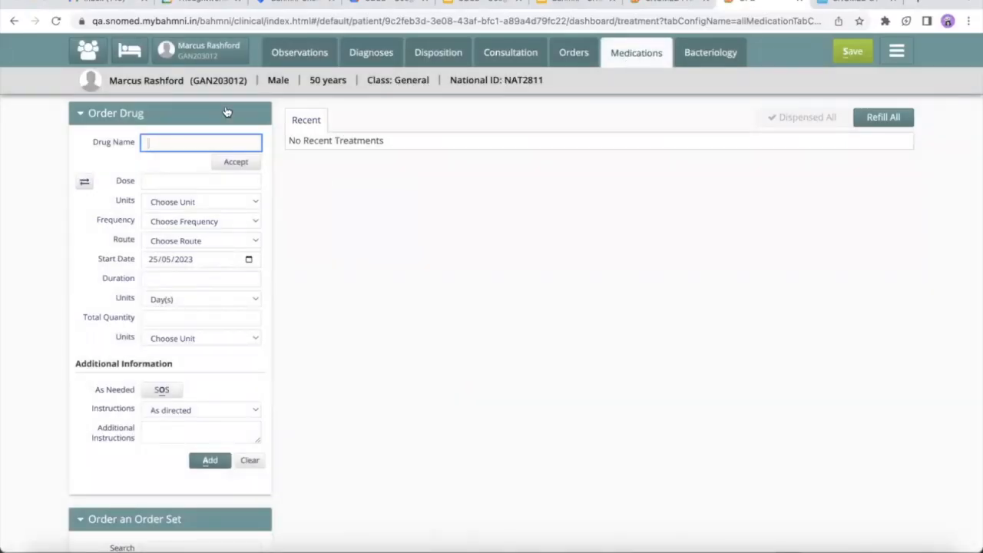
type("propra")
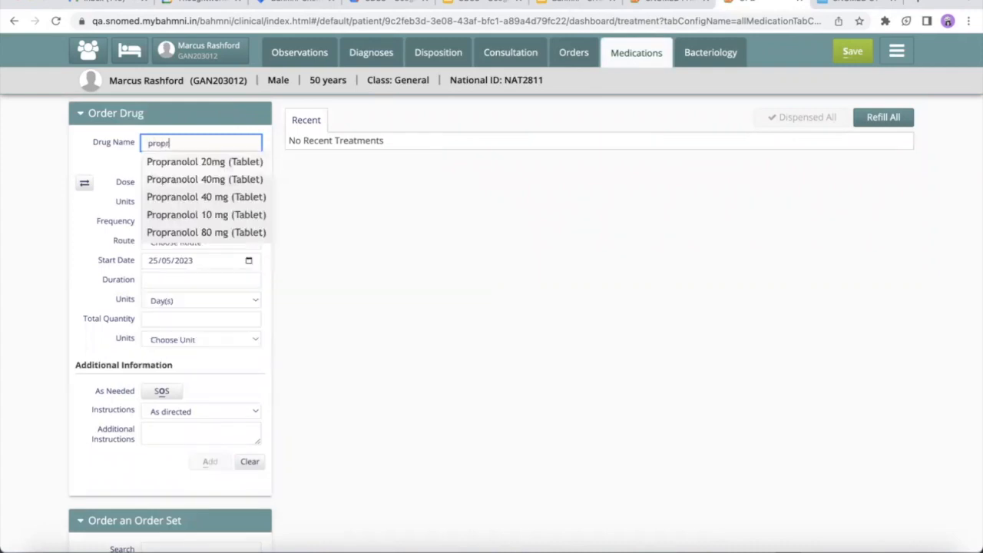
left_click(178, 198)
Review the critical contraindication alert for Propranolol, expanding its details and collapsing them again.
scroll(201, 278, "down", 3)
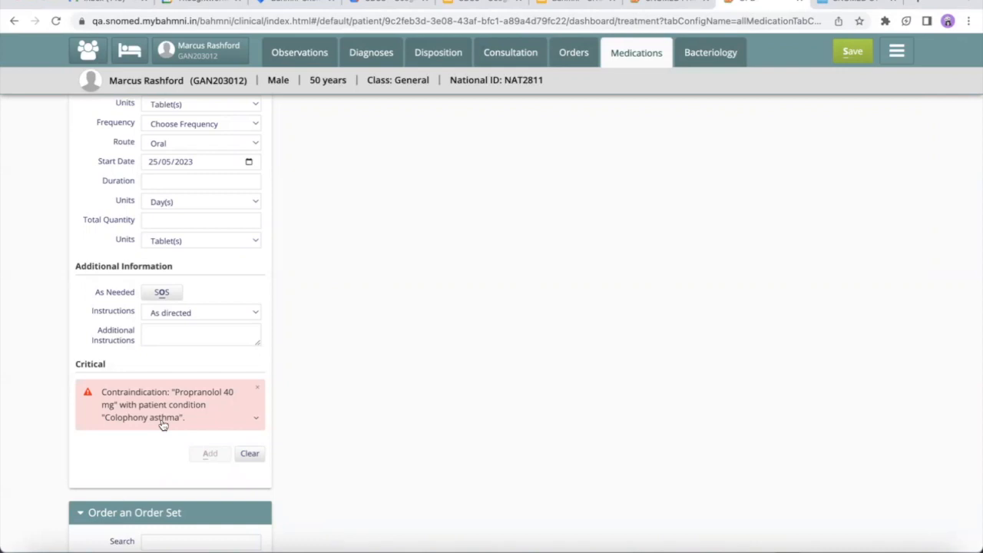
left_click(210, 424)
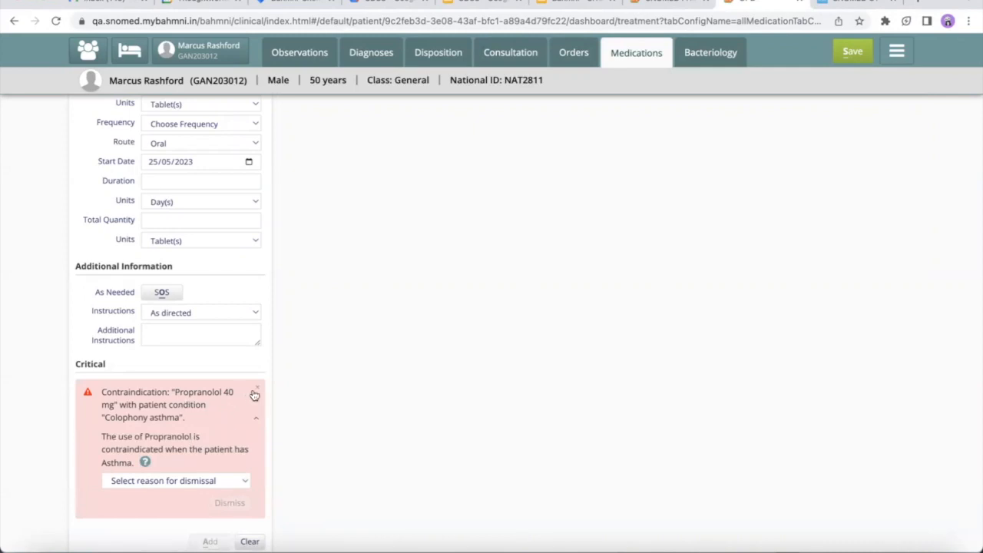
left_click(255, 418)
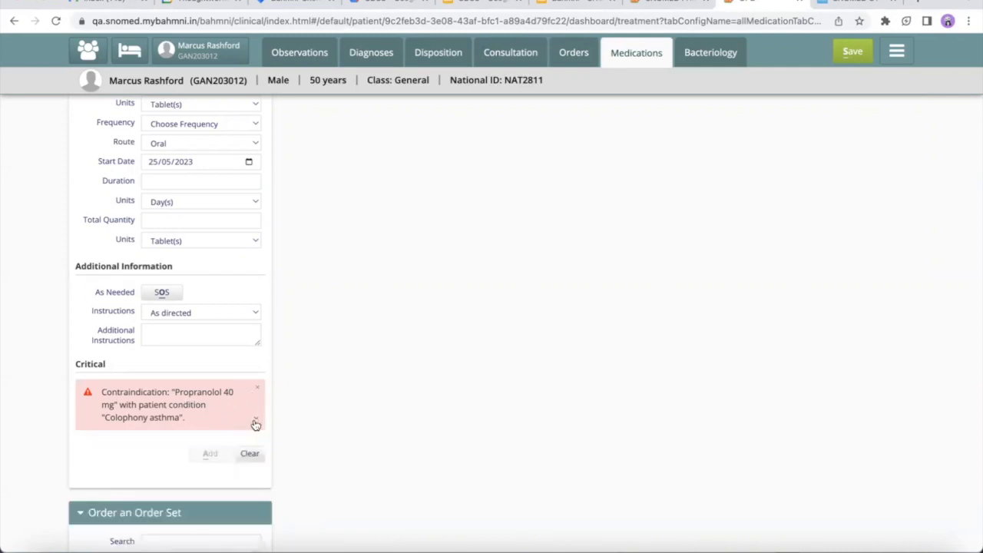
double_click(86, 364)
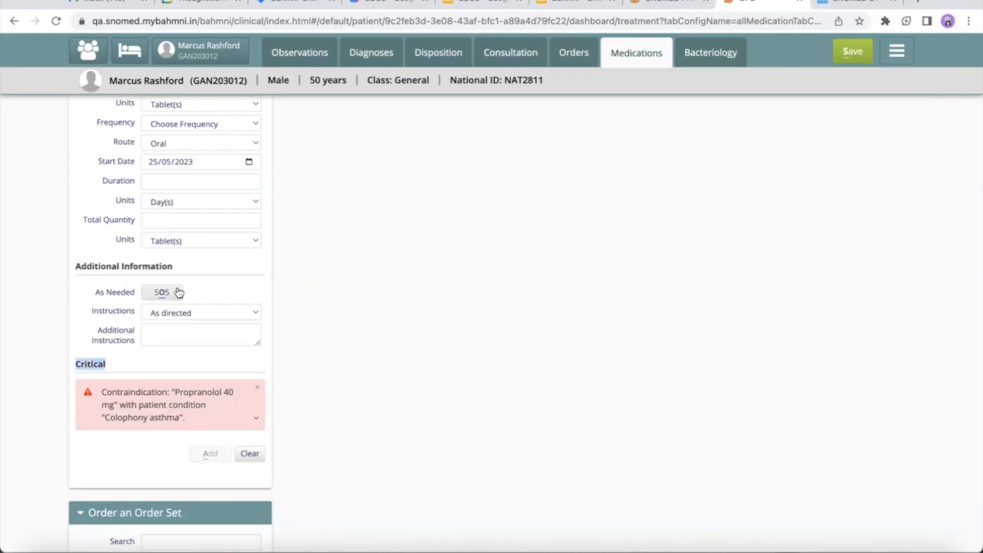
Clear Propranolol from the drug name of the medication order.
scroll(176, 292, "up", 2)
left_click_drag(147, 143, 246, 144)
key("BackSpace")
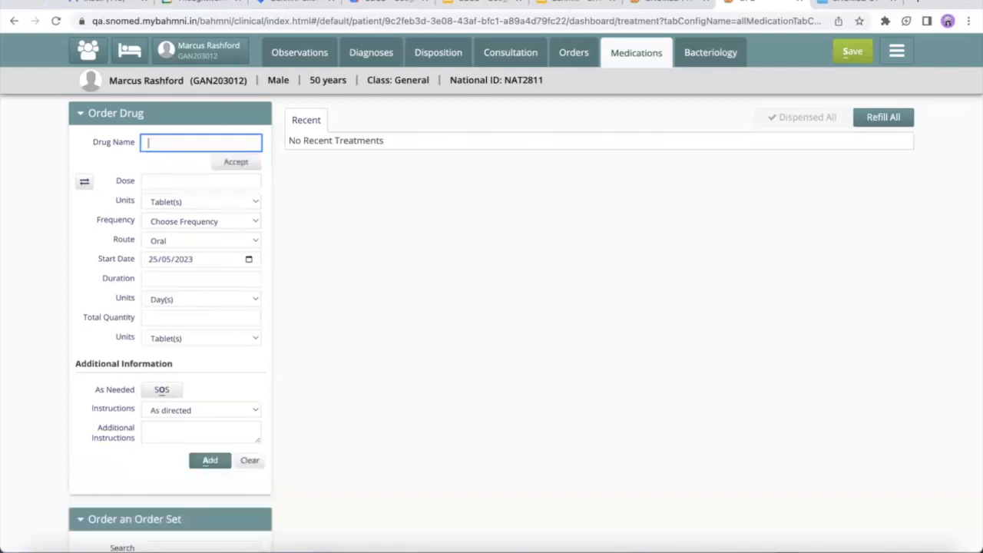
Remove the Colophony asthma entry from the patient's diagnoses, including its primary order and confirmed certainty.
left_click(369, 53)
double_click(157, 139)
key("BackSpace")
key("BackSpace")
key("BackSpace")
key("BackSpace")
key("BackSpace")
key("BackSpace")
key("BackSpace")
key("BackSpace")
key("BackSpace")
key("BackSpace")
key("BackSpace")
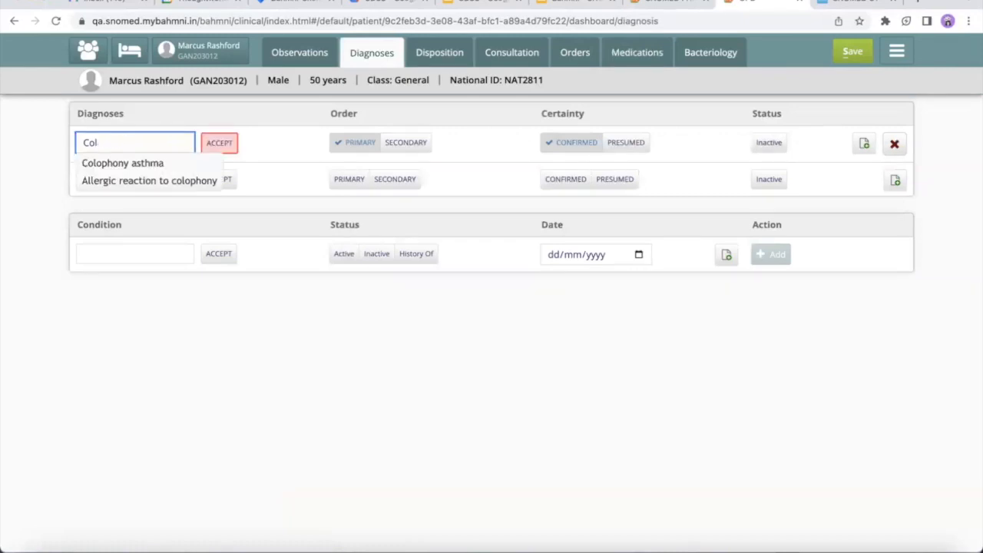
left_click(346, 143)
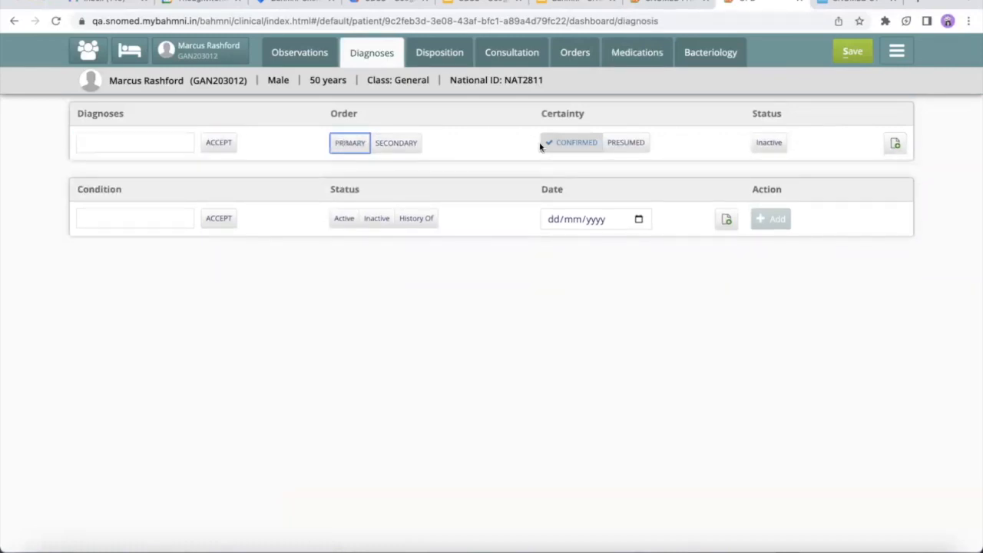
left_click(564, 146)
Switch to the contraindication rules workbook in Excel and copy Hyponatremia's finding SNOMED code, 89627008.
left_click(632, 547)
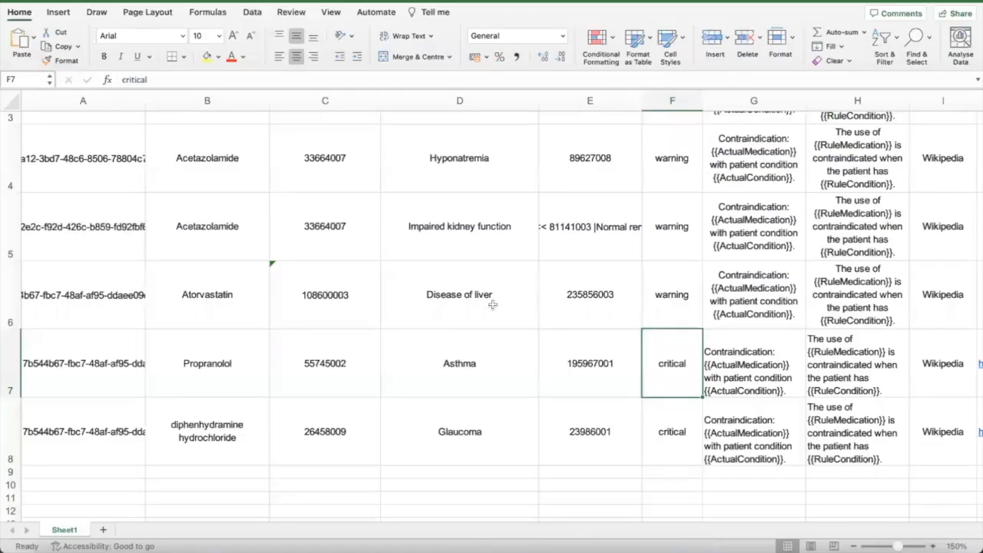
scroll(492, 303, "up", 3)
scroll(492, 305, "up", 2)
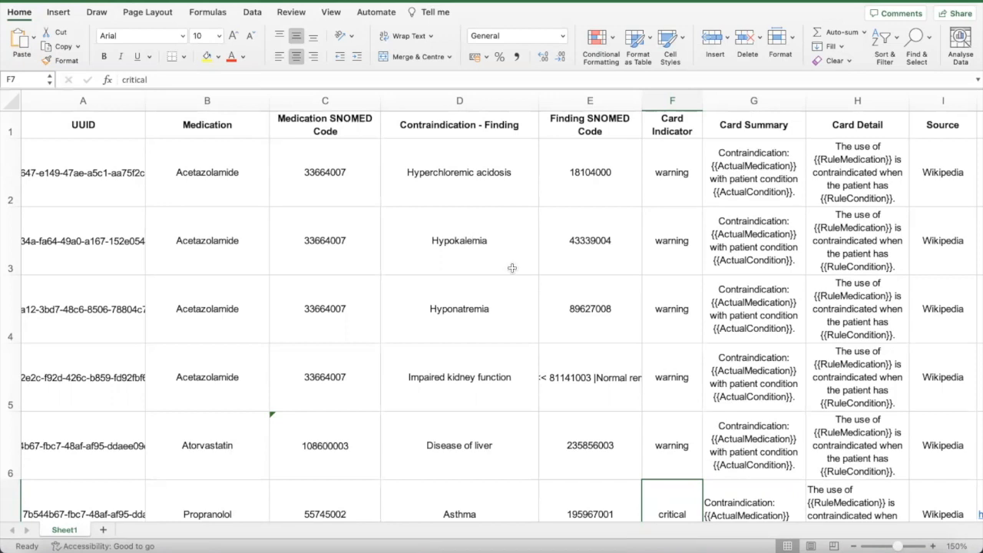
left_click(599, 311)
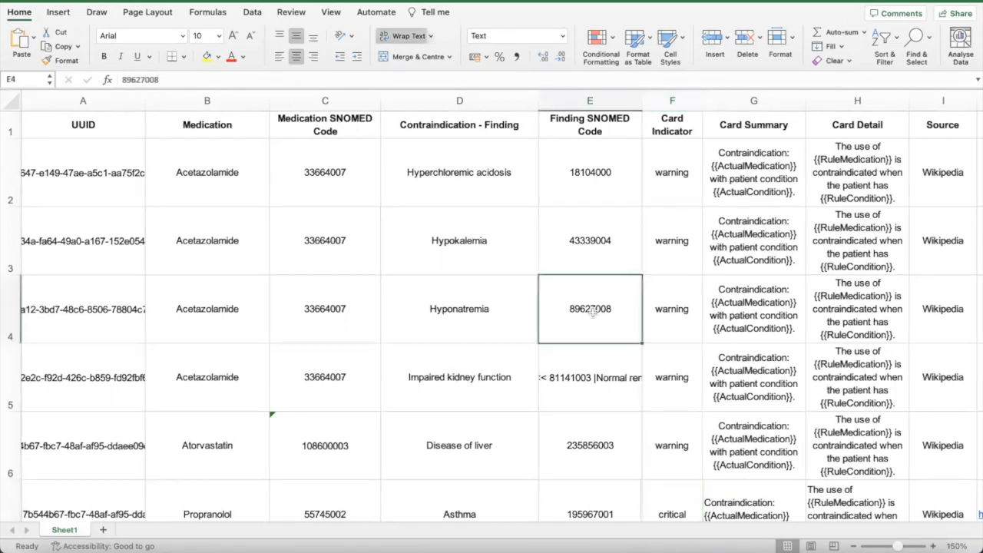
double_click(143, 80)
key("ctrl+c")
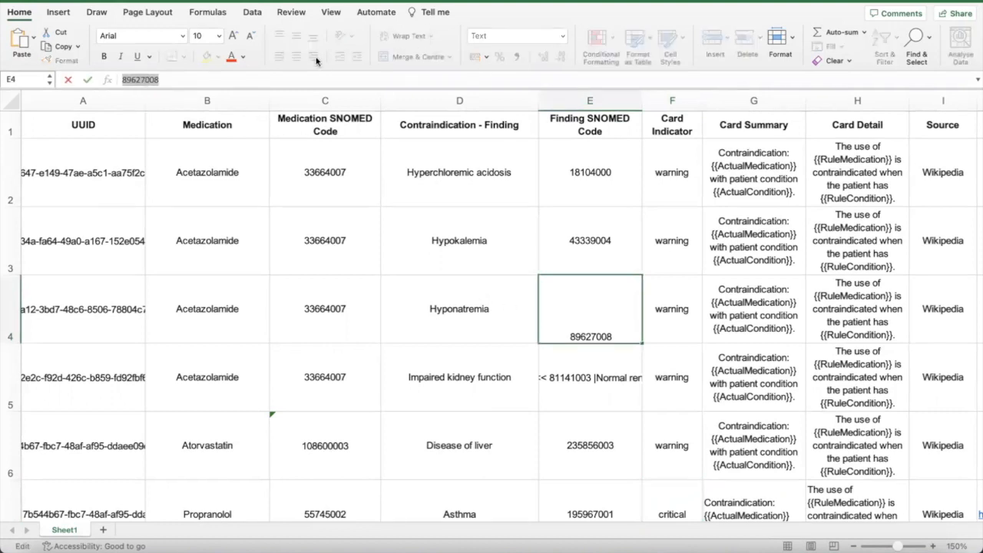
Back in Bahmni, look up the diagnosis by code 89627008, add Hyponatremia as primary and confirmed, and save it.
key("super+Tab")
left_click(135, 142)
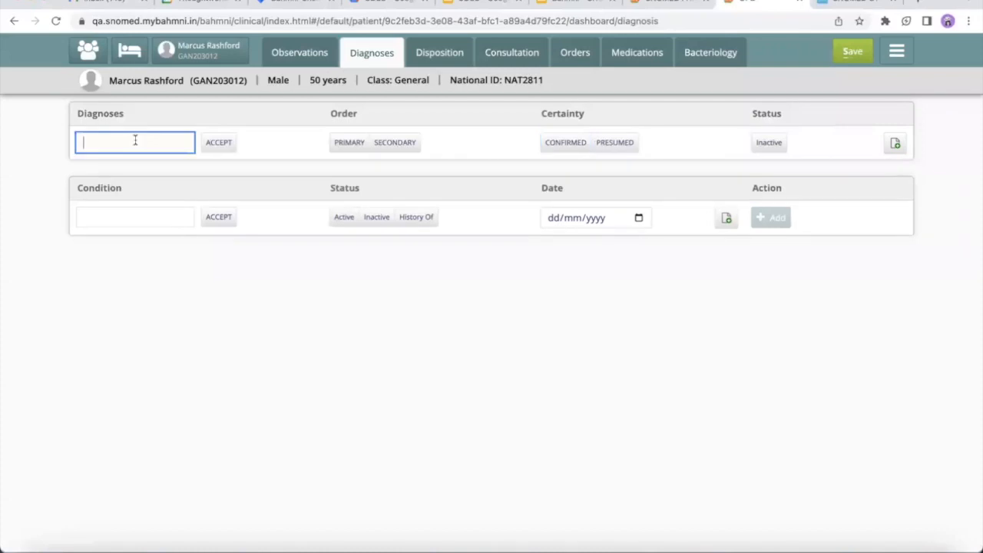
key("ctrl+v")
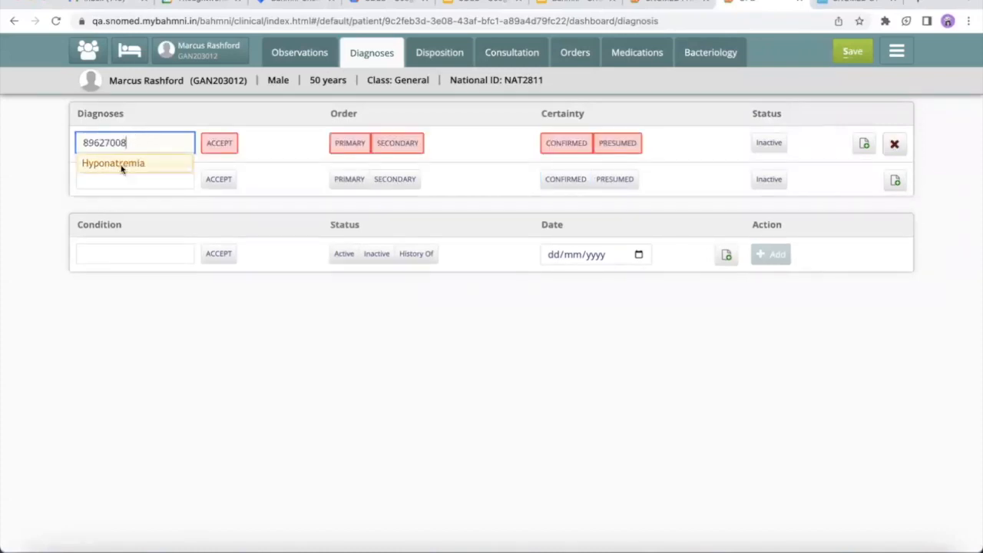
left_click(123, 163)
left_click(345, 148)
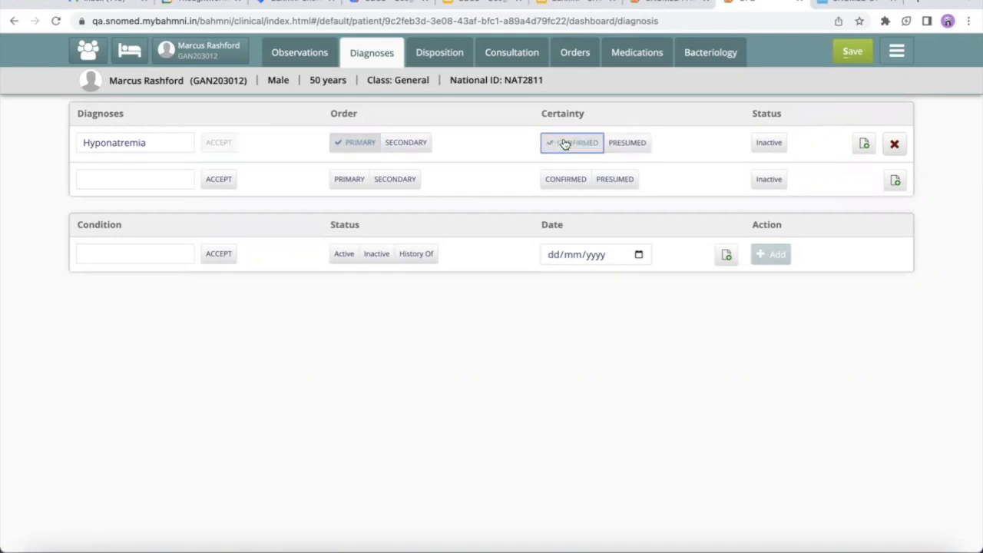
left_click(852, 53)
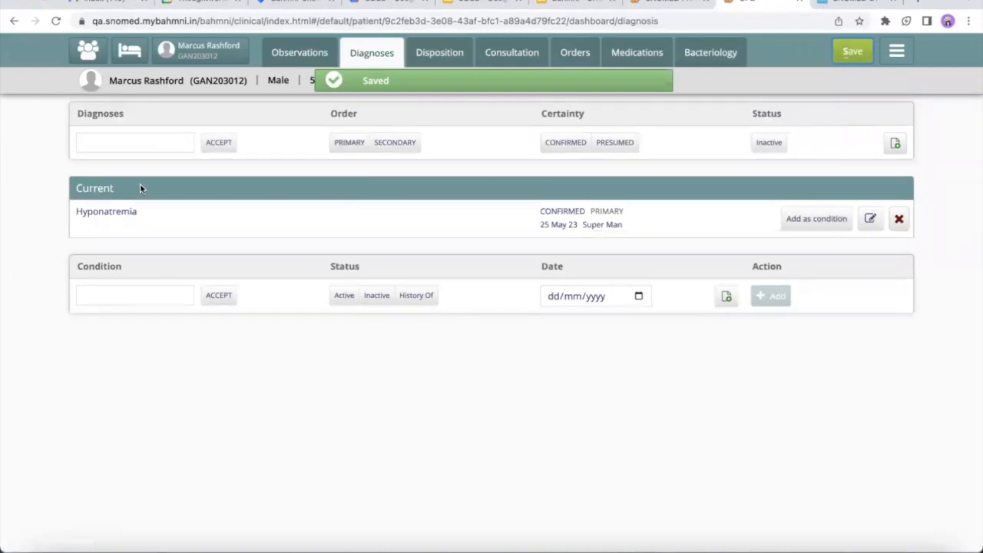
Return to the Excel rules workbook and copy Hypokalemia's finding SNOMED code, 43339004.
key("super+Tab")
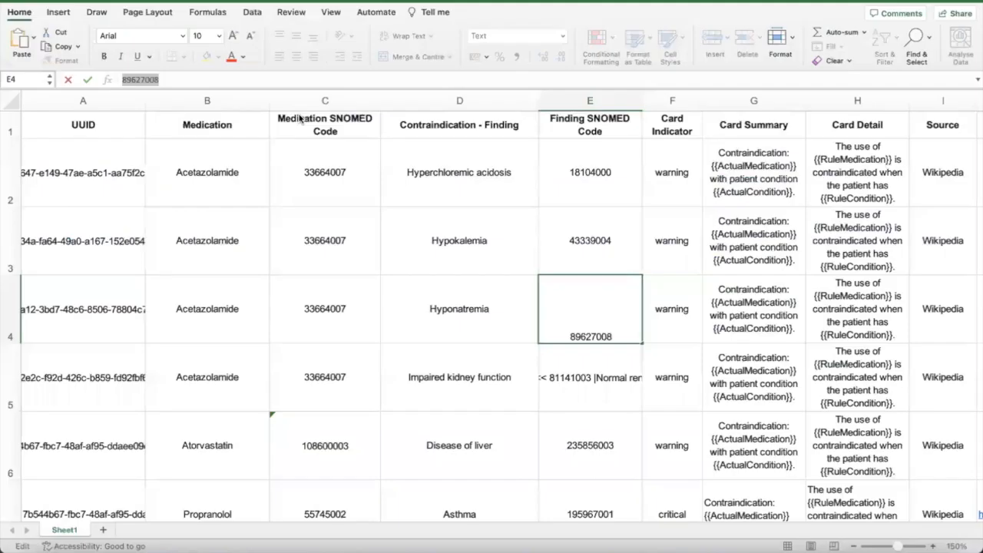
left_click(438, 259)
left_click(570, 239)
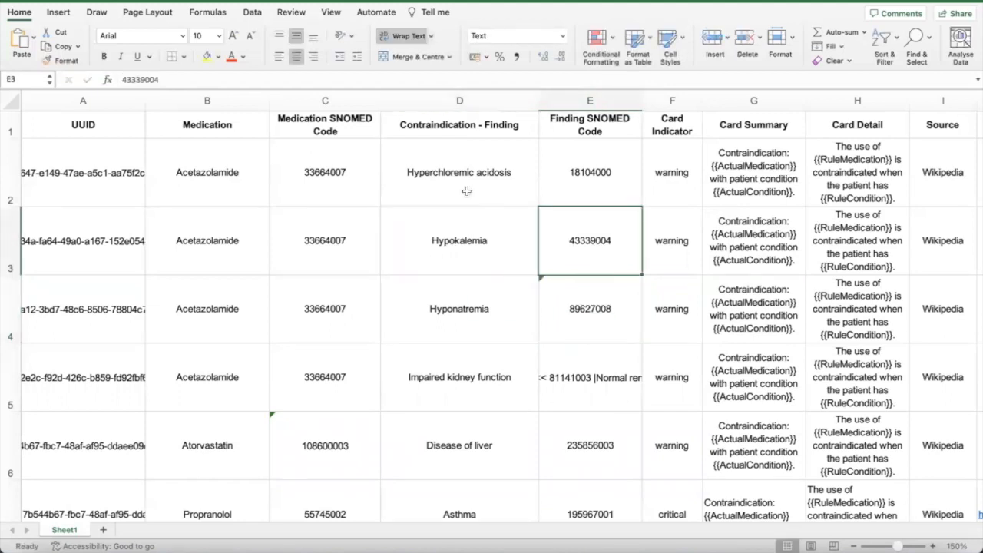
double_click(146, 79)
key("ctrl+c")
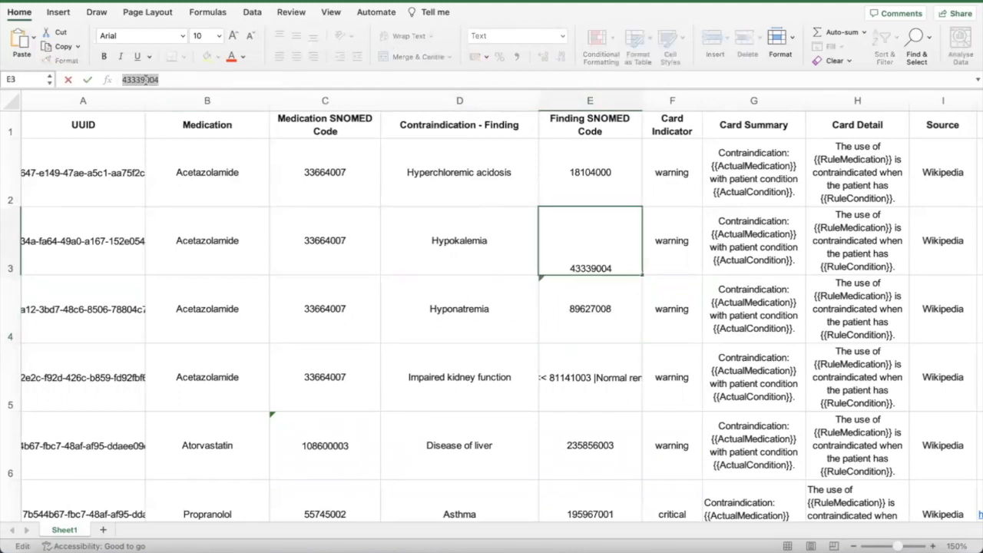
left_click(412, 241)
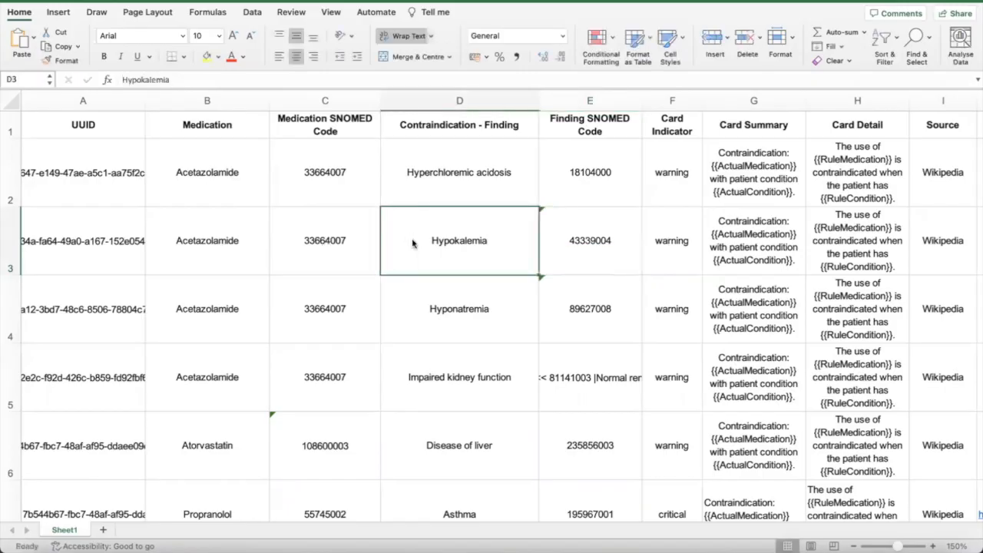
Switch back to Bahmni, look up the diagnosis by code 43339004, and enter Hypokalemia as primary and confirmed.
key("super+Tab")
left_click(110, 144)
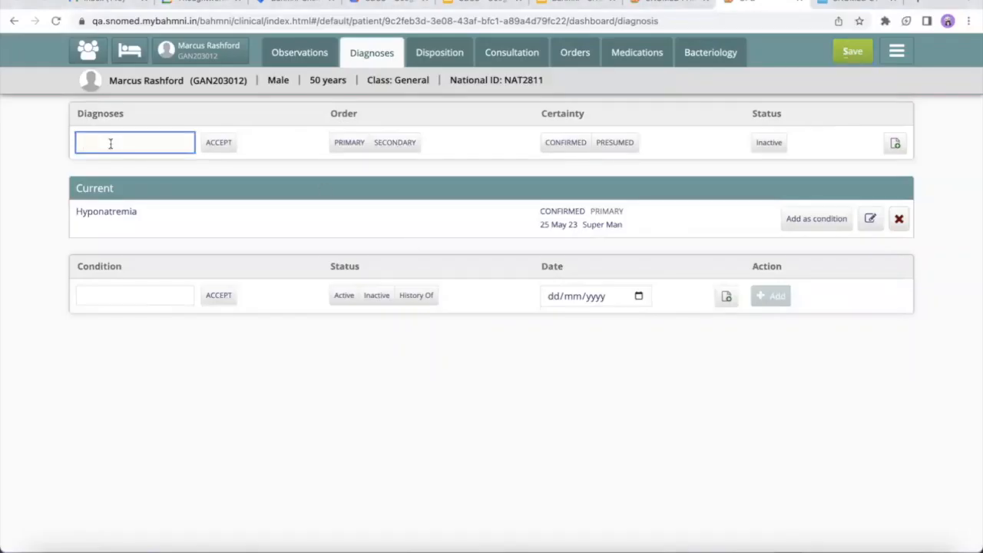
key("ctrl+v")
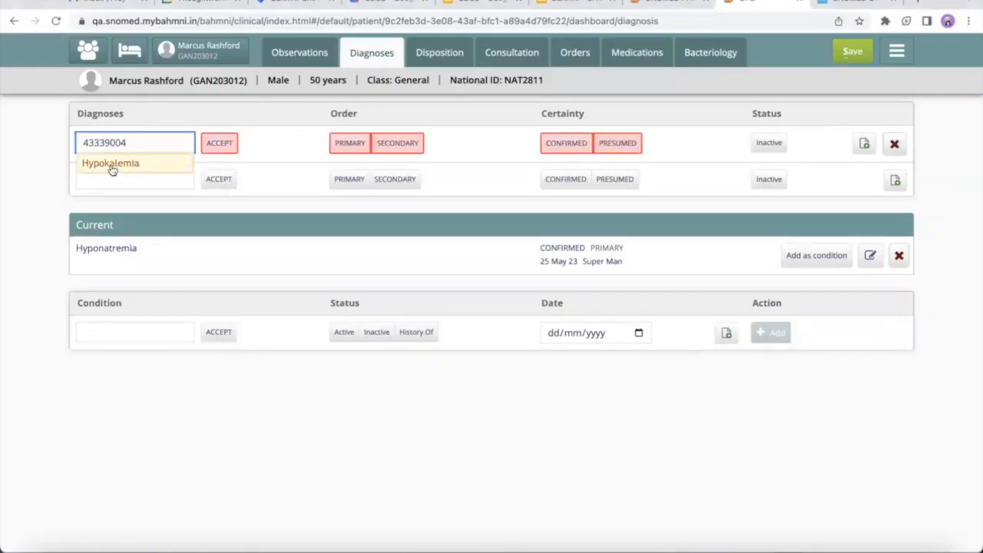
left_click(111, 165)
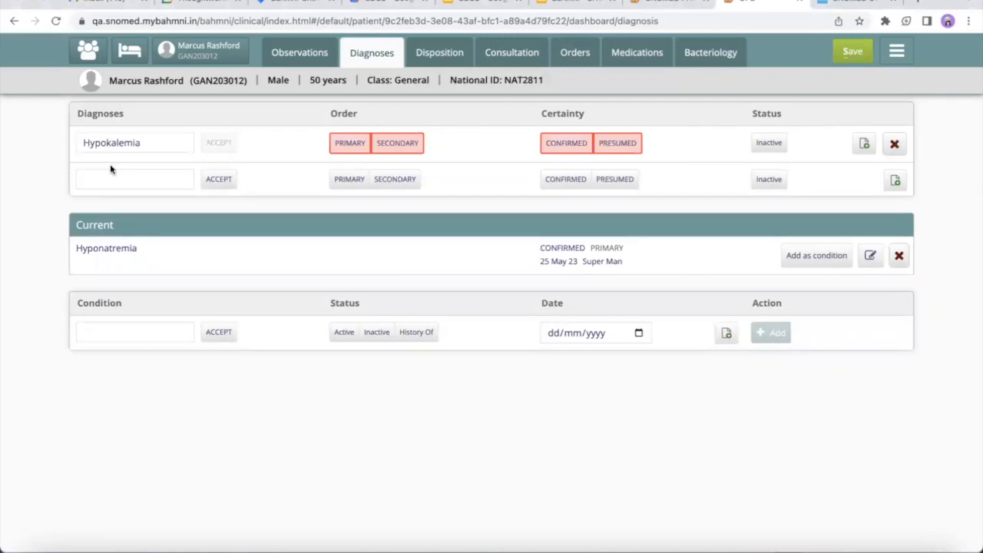
left_click(349, 150)
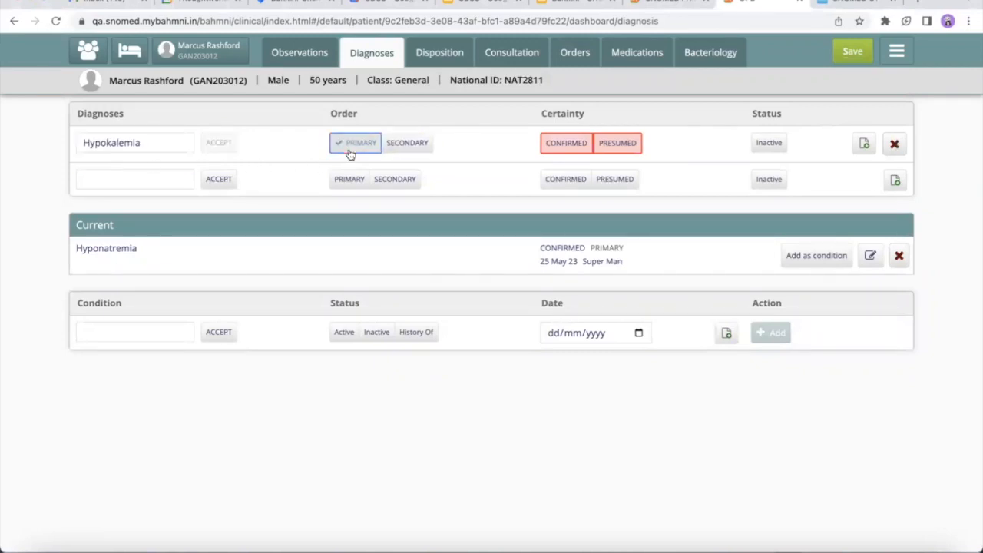
left_click(567, 146)
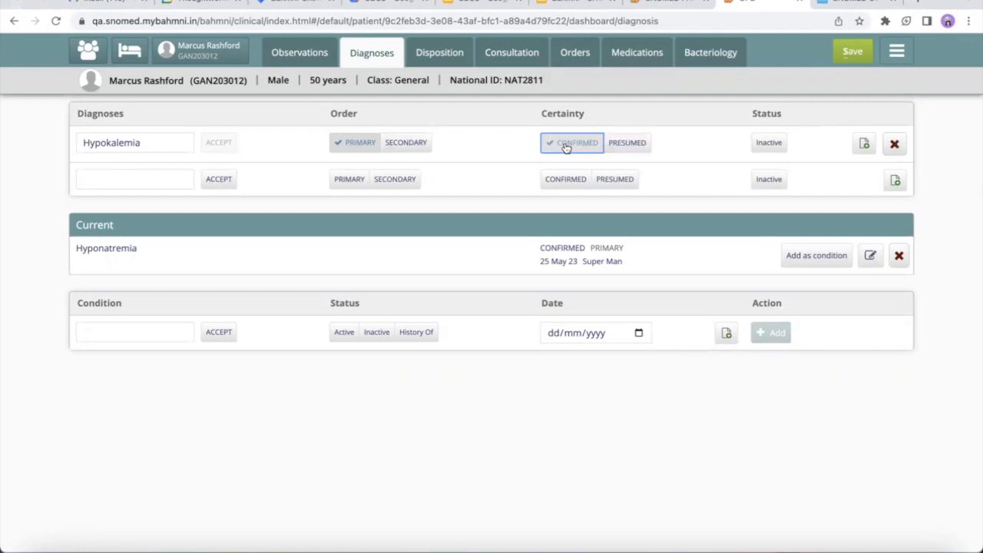
Start a medication order for Acetazolamide 250 mg (Tablet) and review its contraindication warnings.
left_click(626, 52)
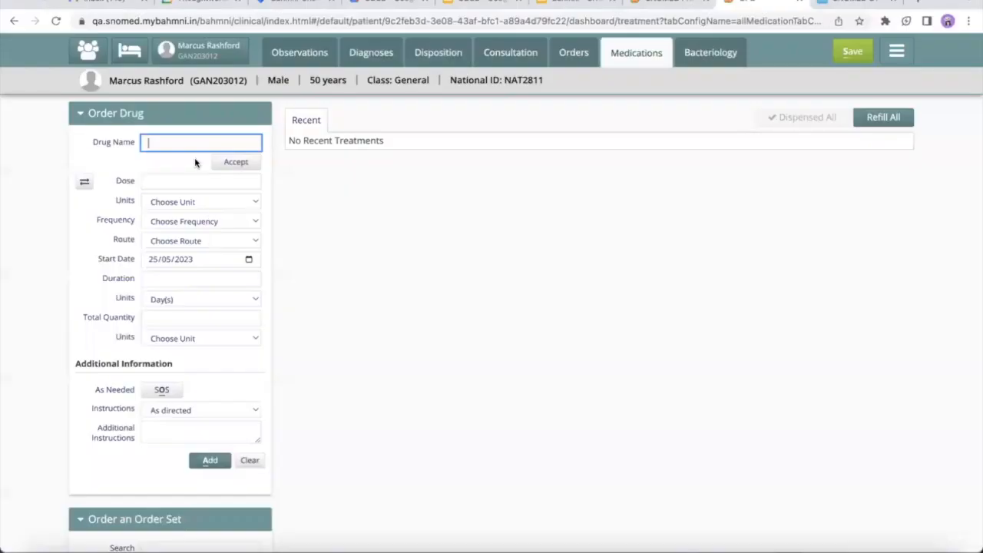
type("aceta")
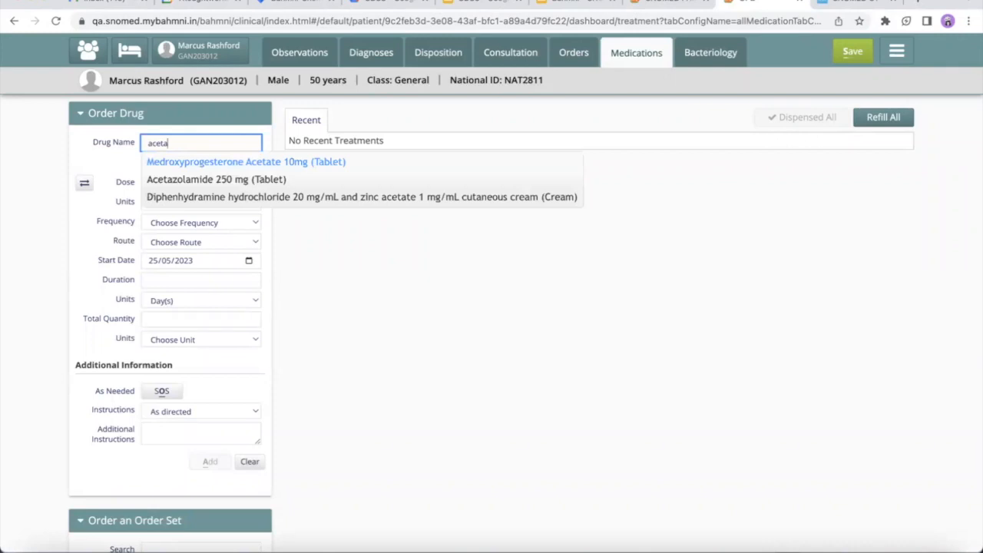
left_click(194, 181)
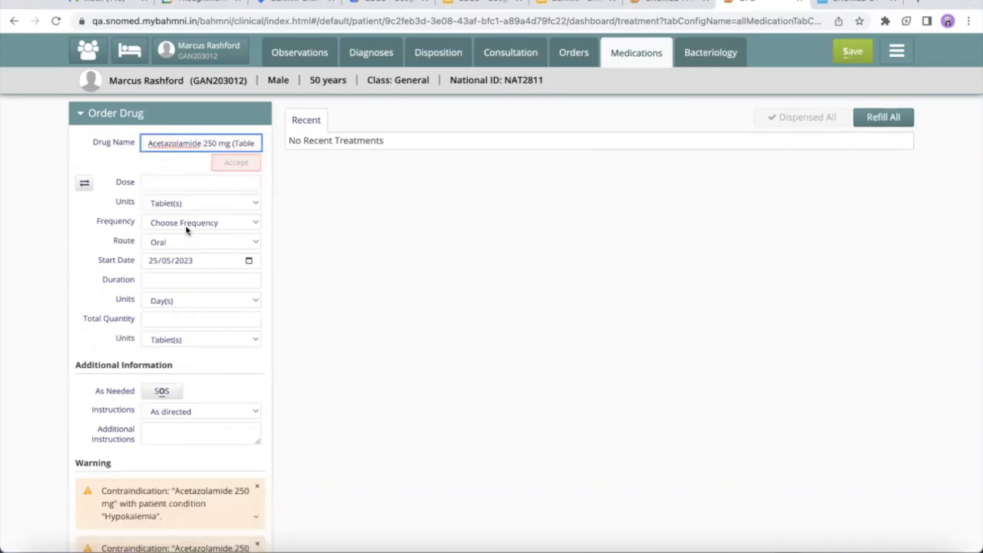
scroll(186, 229, "down", 3)
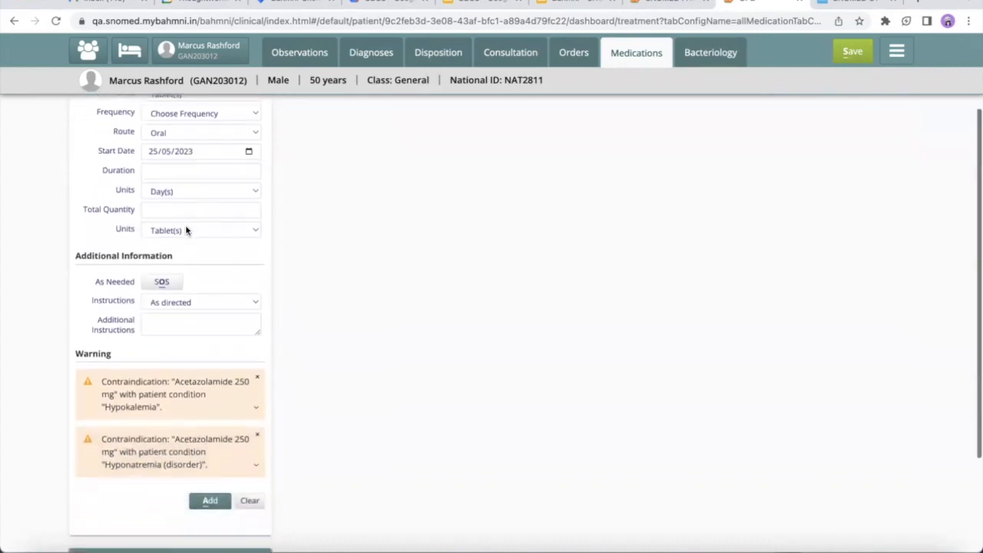
scroll(159, 430, "down", 1)
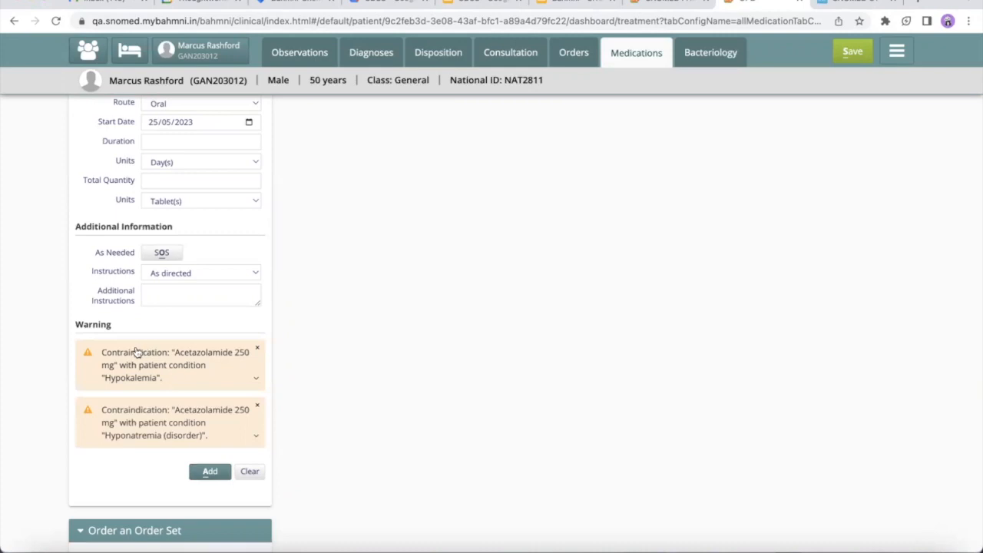
scroll(134, 354, "down", 1)
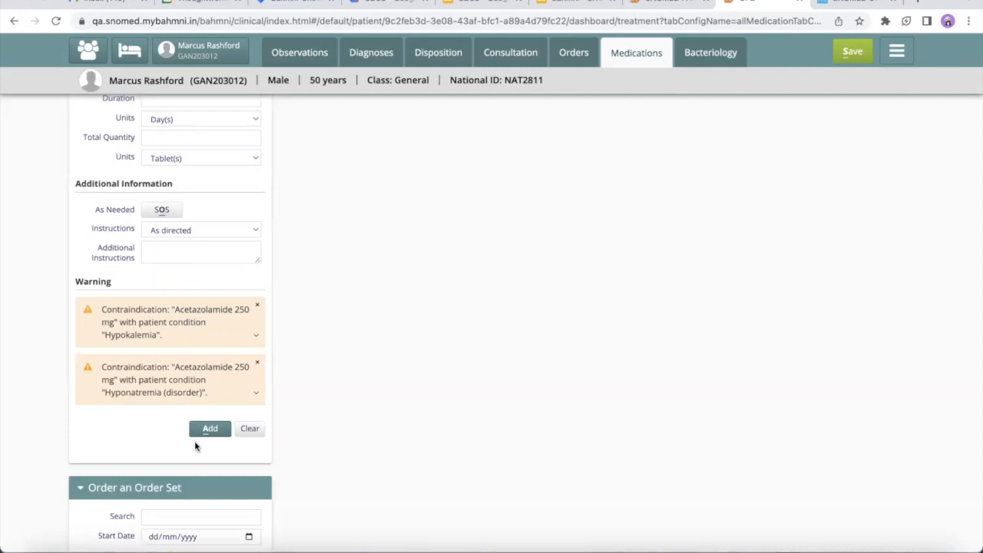
Dismiss the Hypokalemia and Hyponatremia contraindication warnings on the Acetazolamide order.
left_click(259, 307)
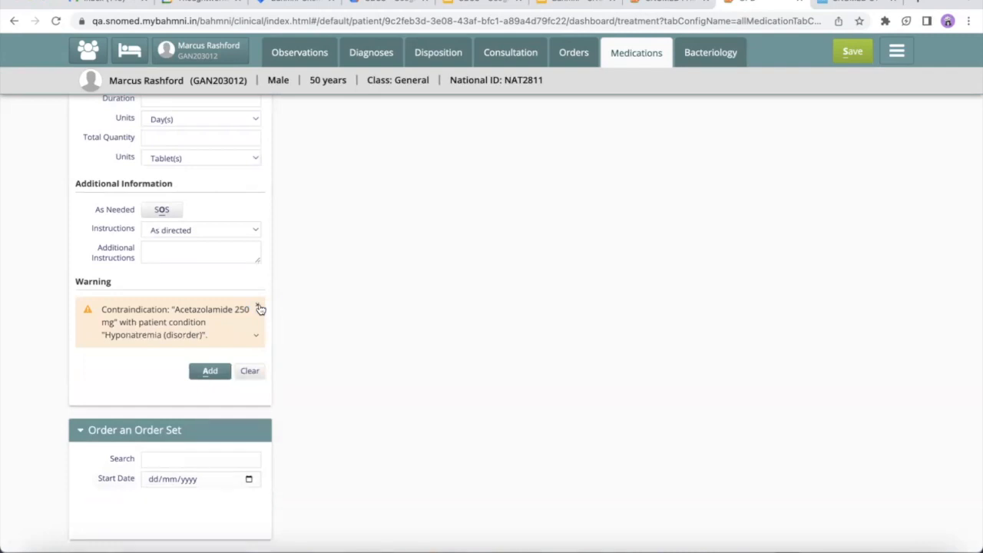
left_click(259, 308)
left_click(206, 364)
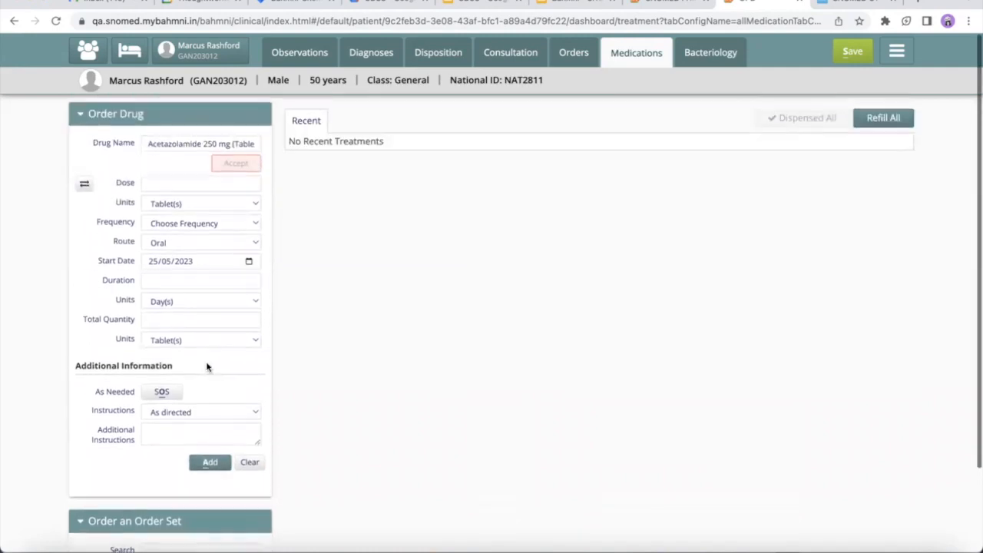
Set the Acetazolamide order to a dose of 1 tablet once a day for 1 day, and add it to the new prescription.
left_click(208, 463)
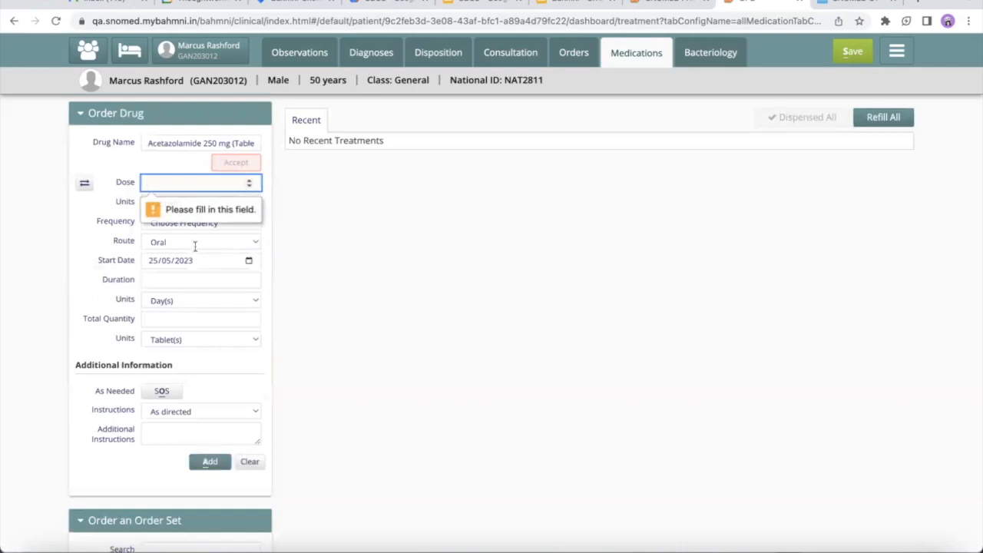
left_click(249, 180)
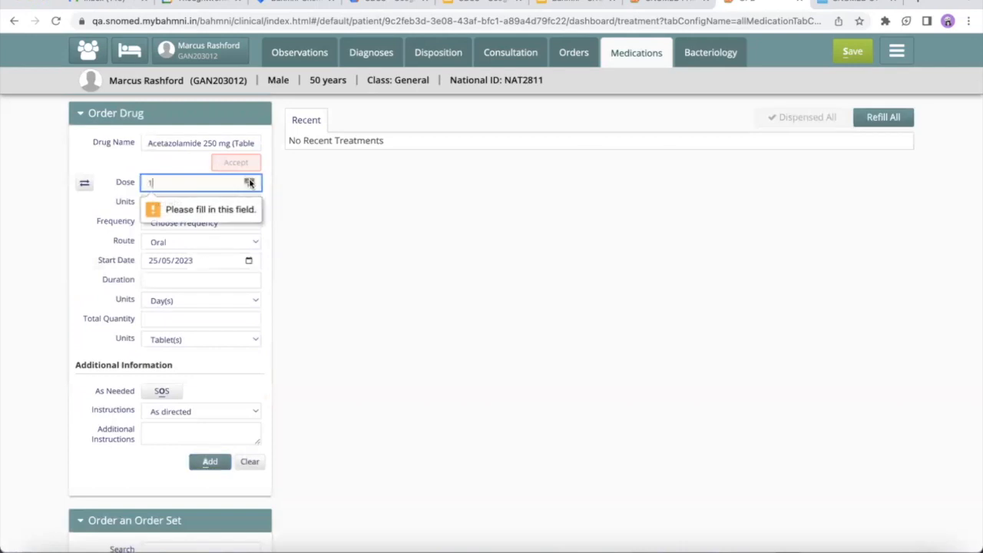
left_click(253, 223)
left_click(201, 245)
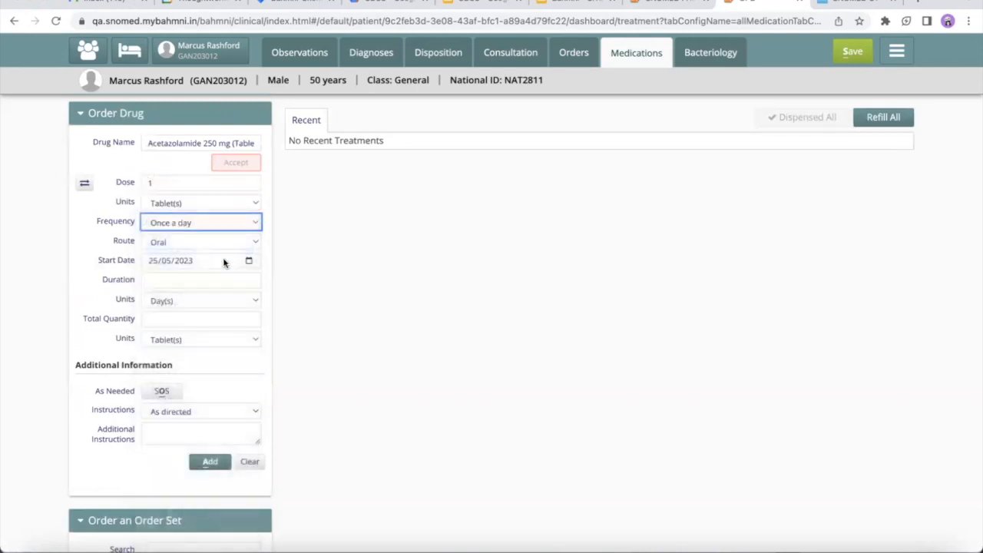
left_click(249, 278)
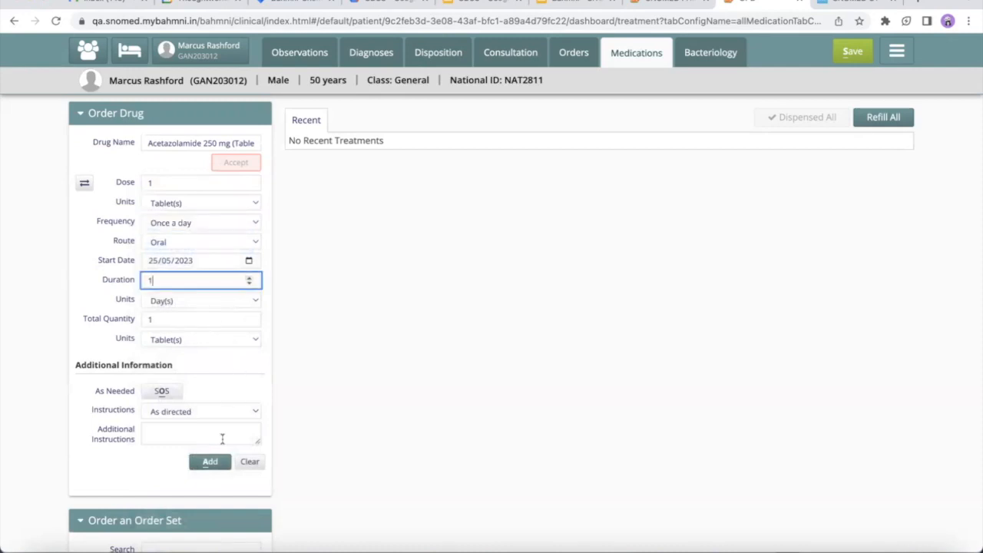
left_click(210, 463)
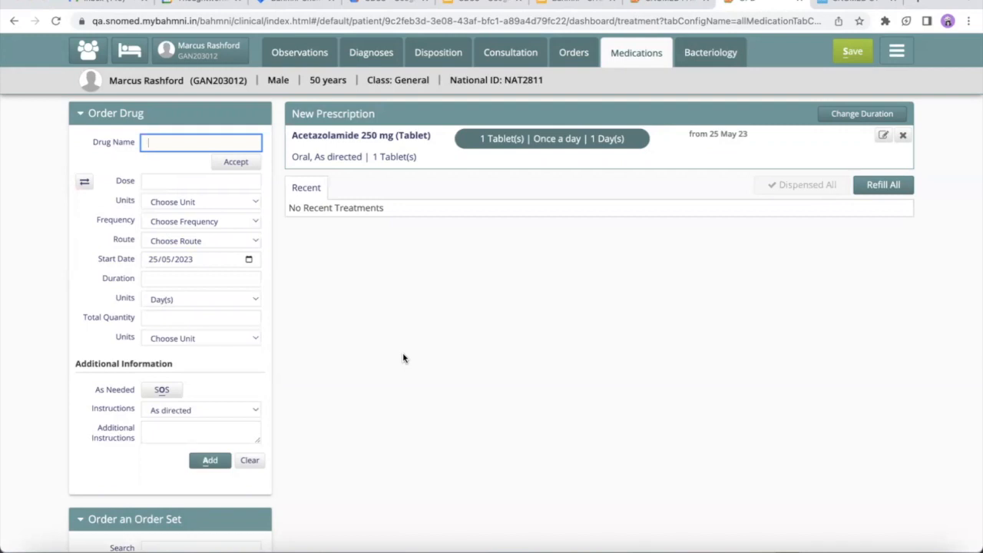
Switch to the Bahmni - SNOMED Video reference presentation in Google Slides and start its slideshow from the CDSS Alert Features slide.
left_click(575, 4)
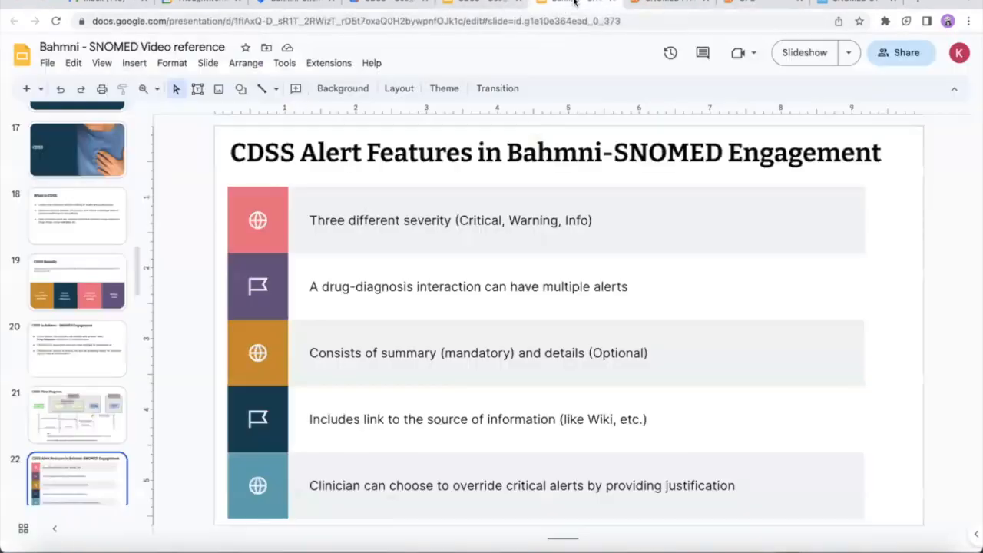
left_click(797, 59)
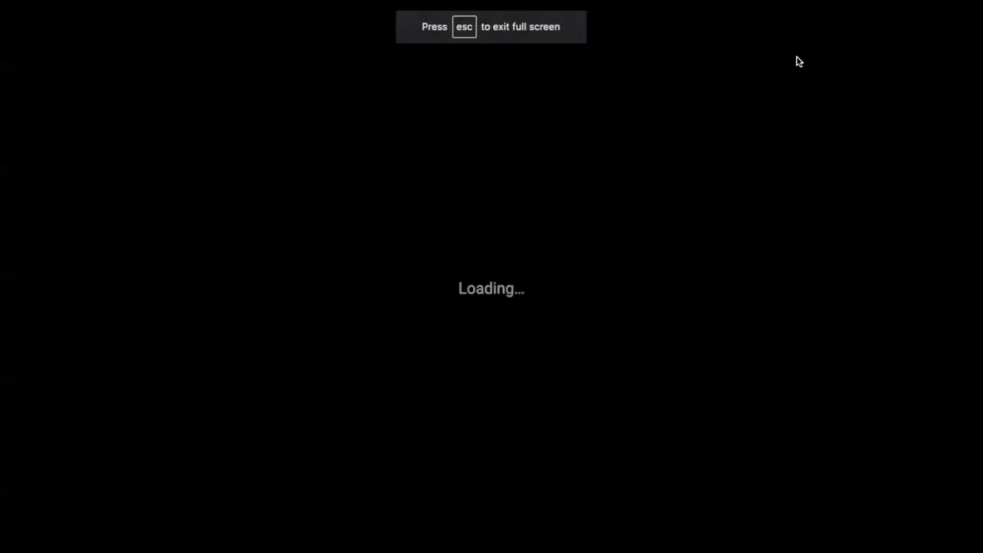